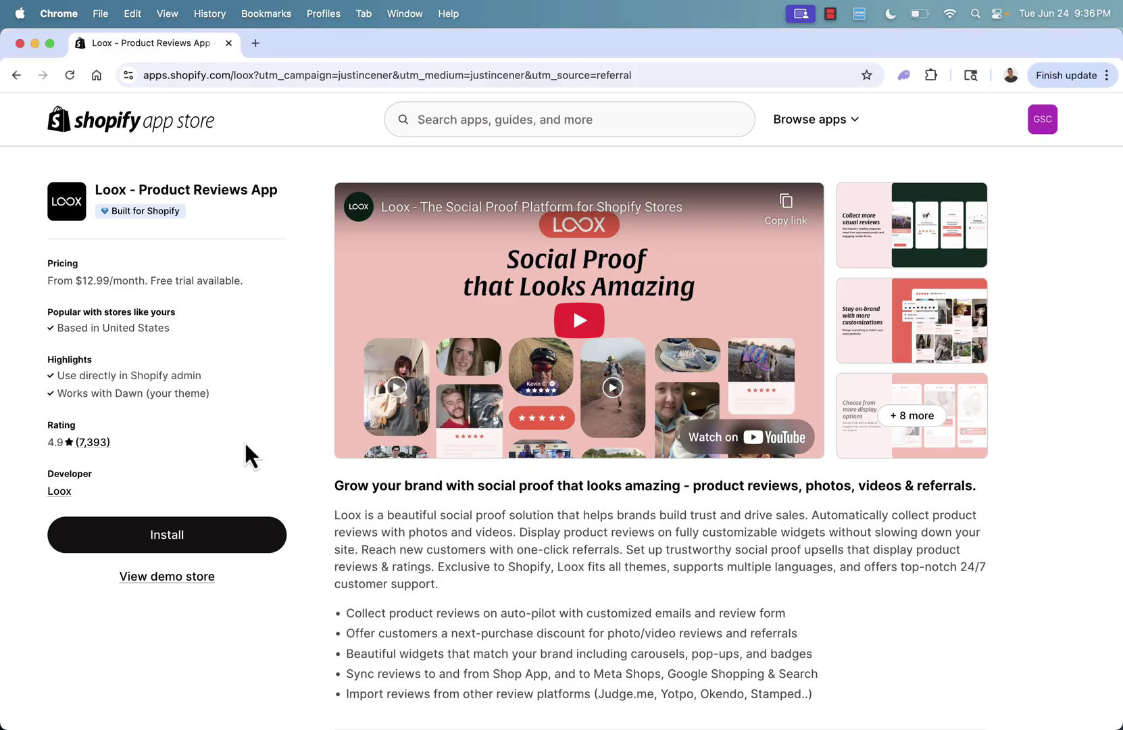
scroll(246, 446, down, 3)
scroll(246, 445, down, 2)
scroll(246, 445, down, 1)
scroll(246, 444, up, 3)
scroll(237, 396, down, 2)
scroll(236, 395, down, 1)
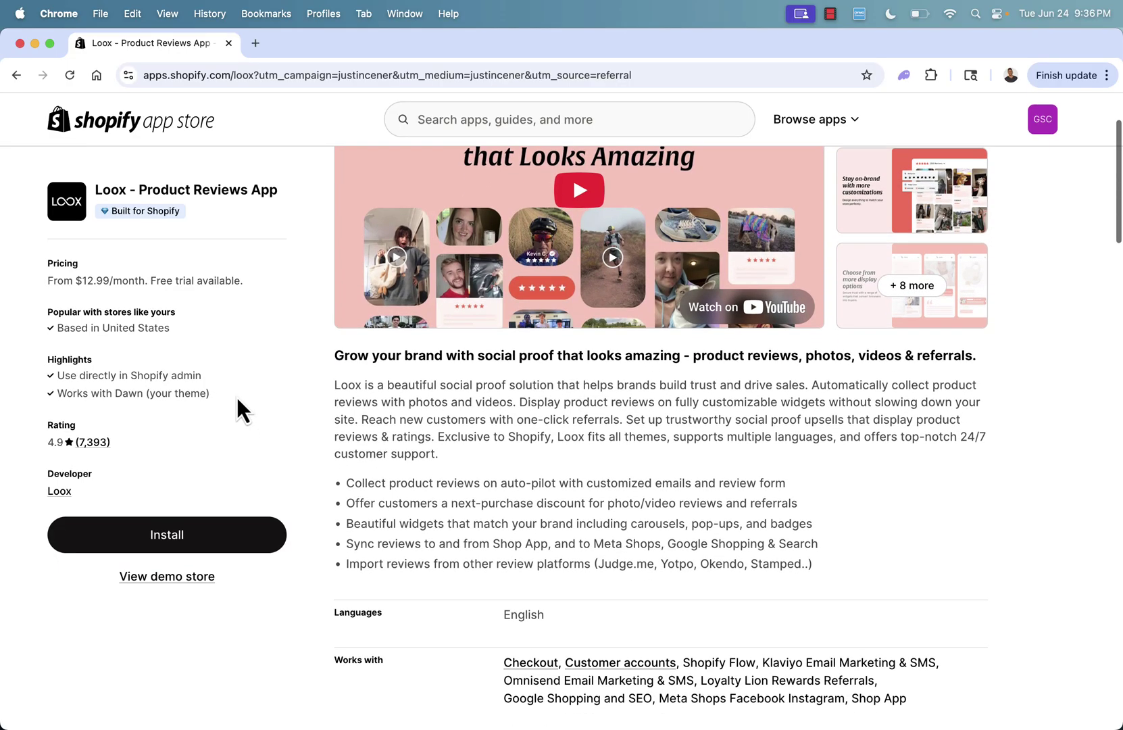
scroll(236, 394, up, 2)
scroll(236, 395, up, 3)
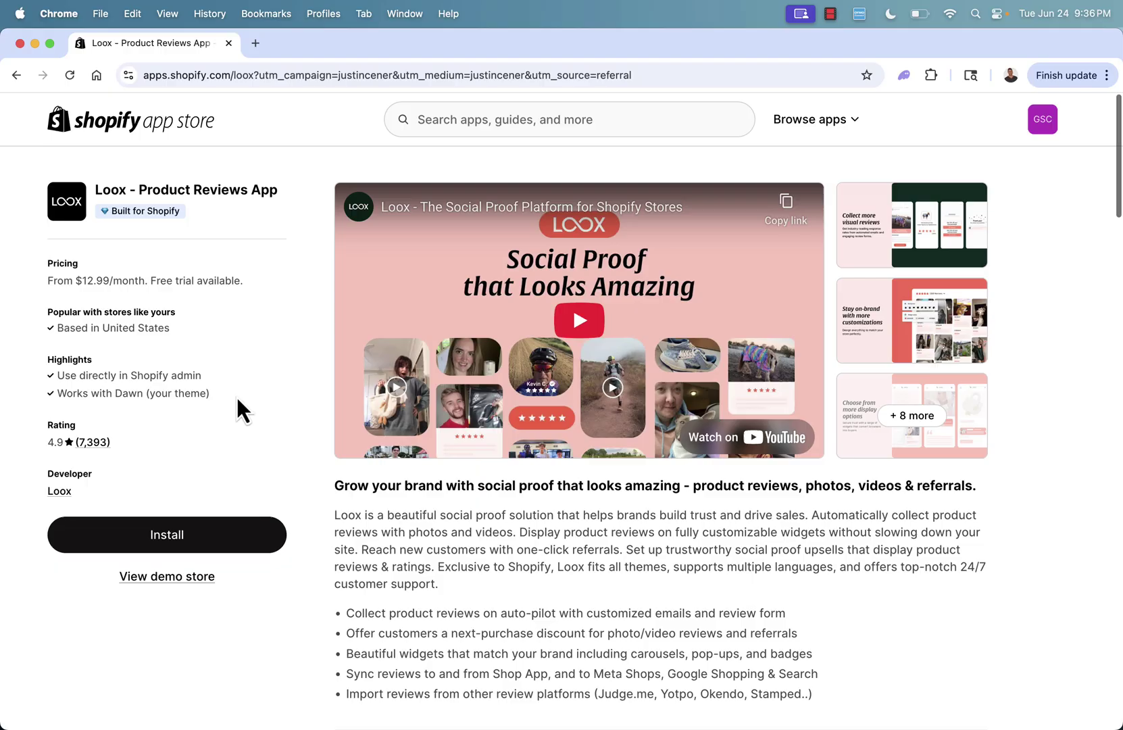
scroll(271, 416, down, 2)
scroll(271, 415, up, 1)
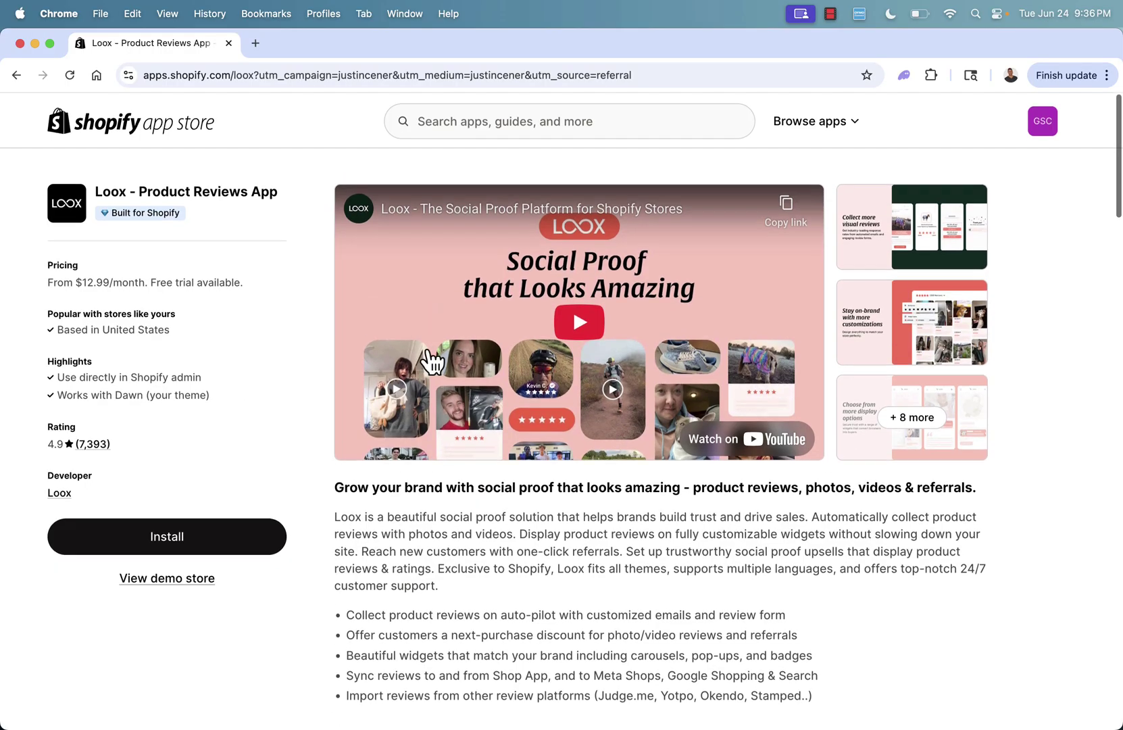
click(890, 217)
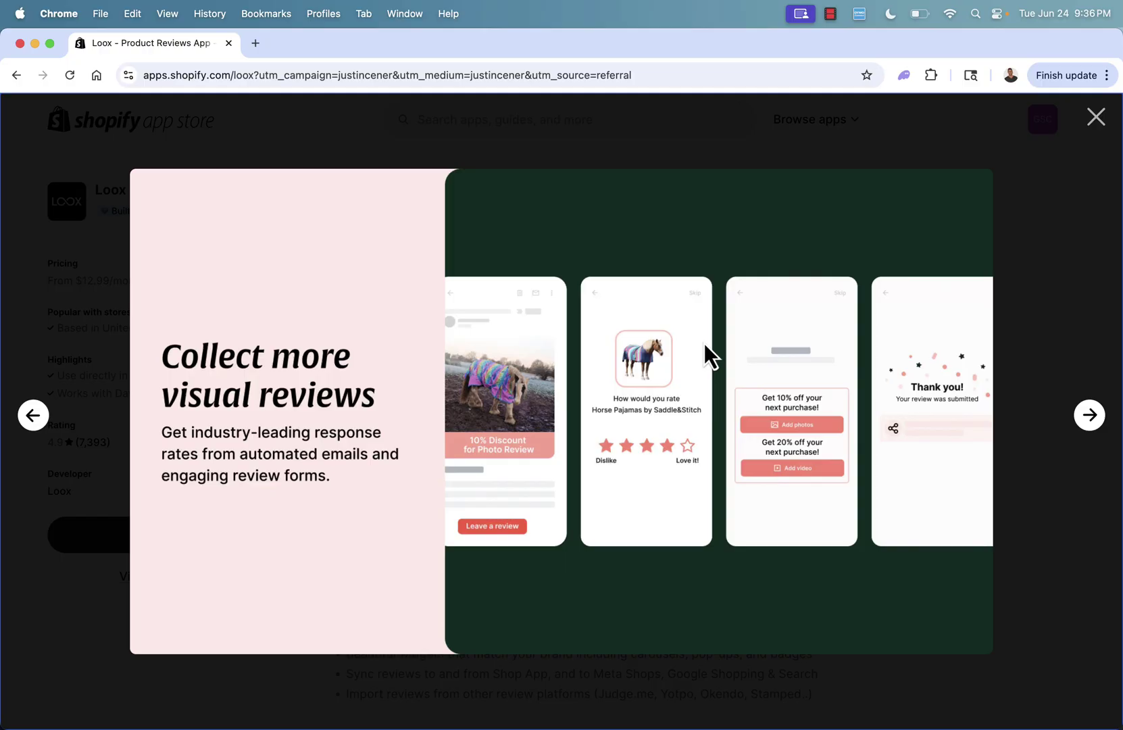
key(Right)
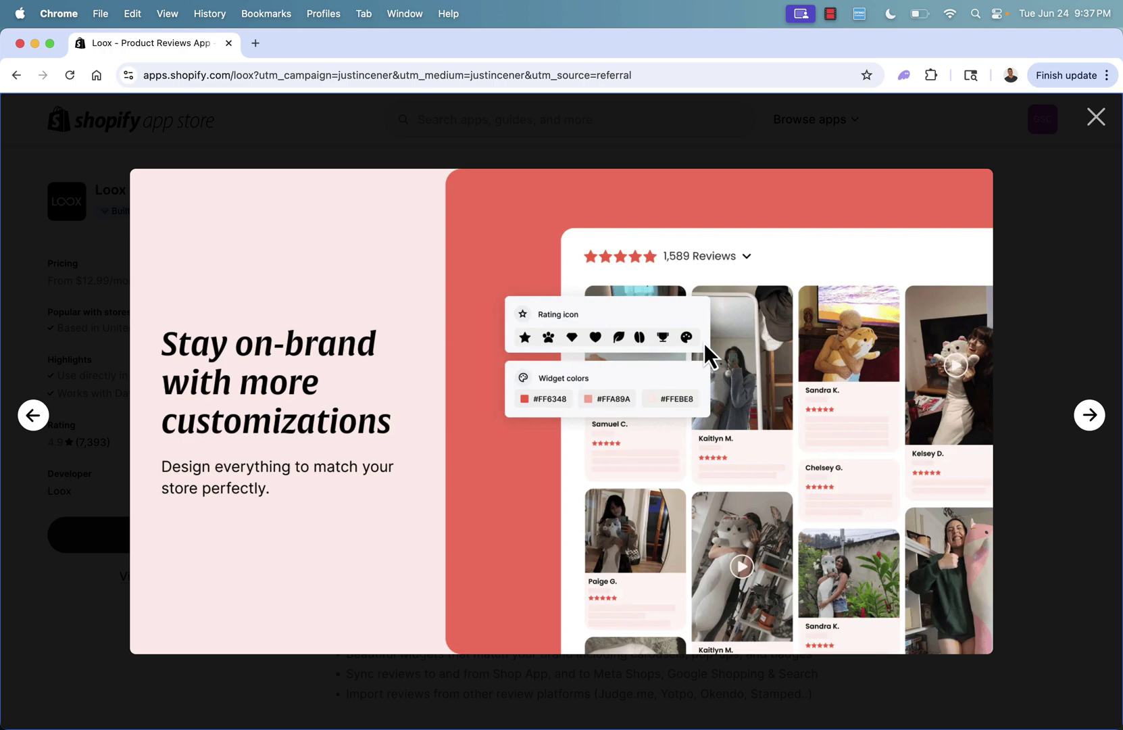
key(Right)
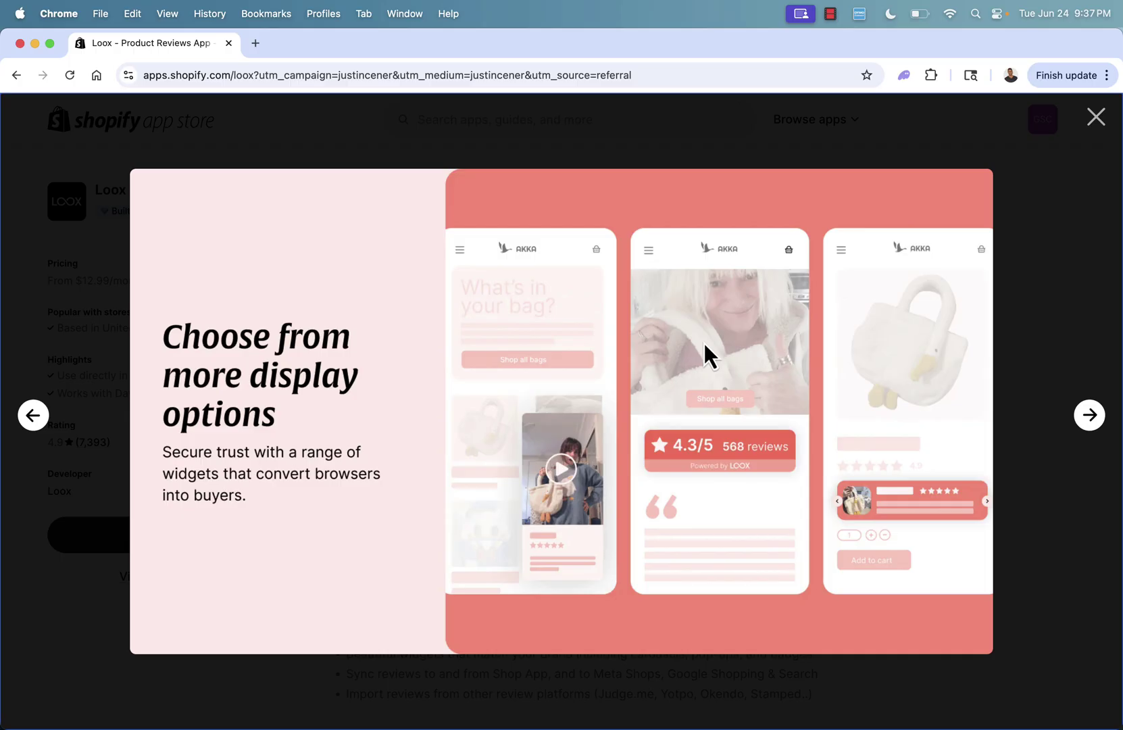
key(Right)
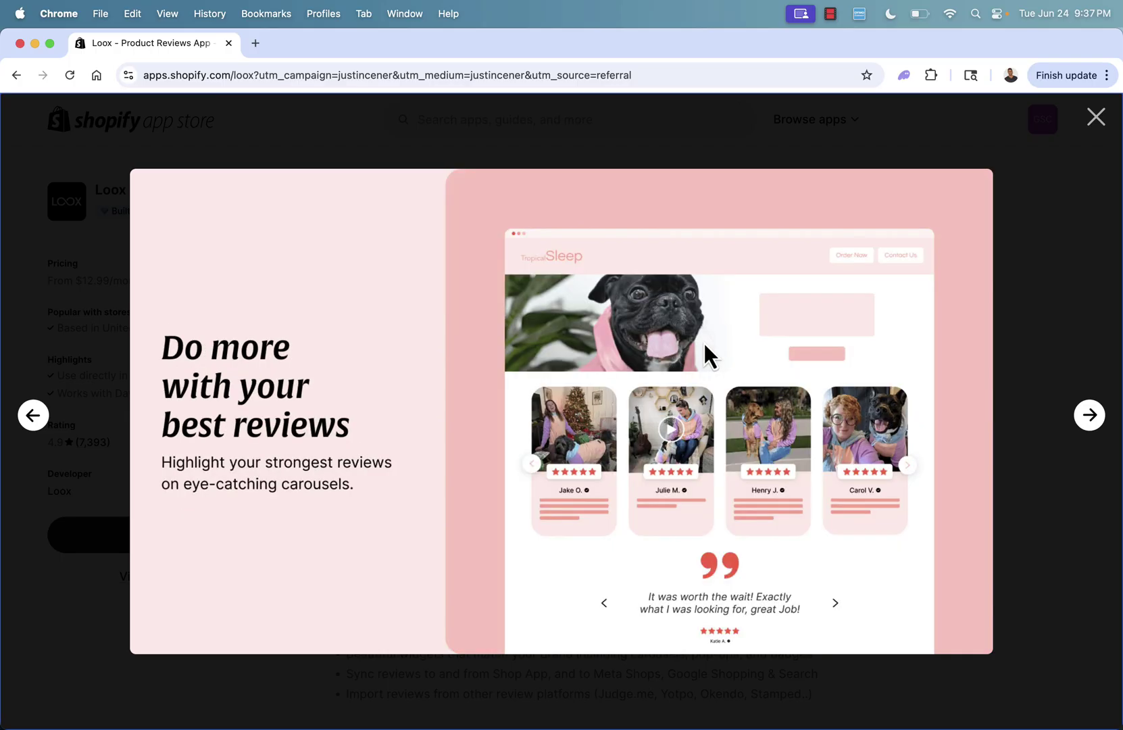
key(Right)
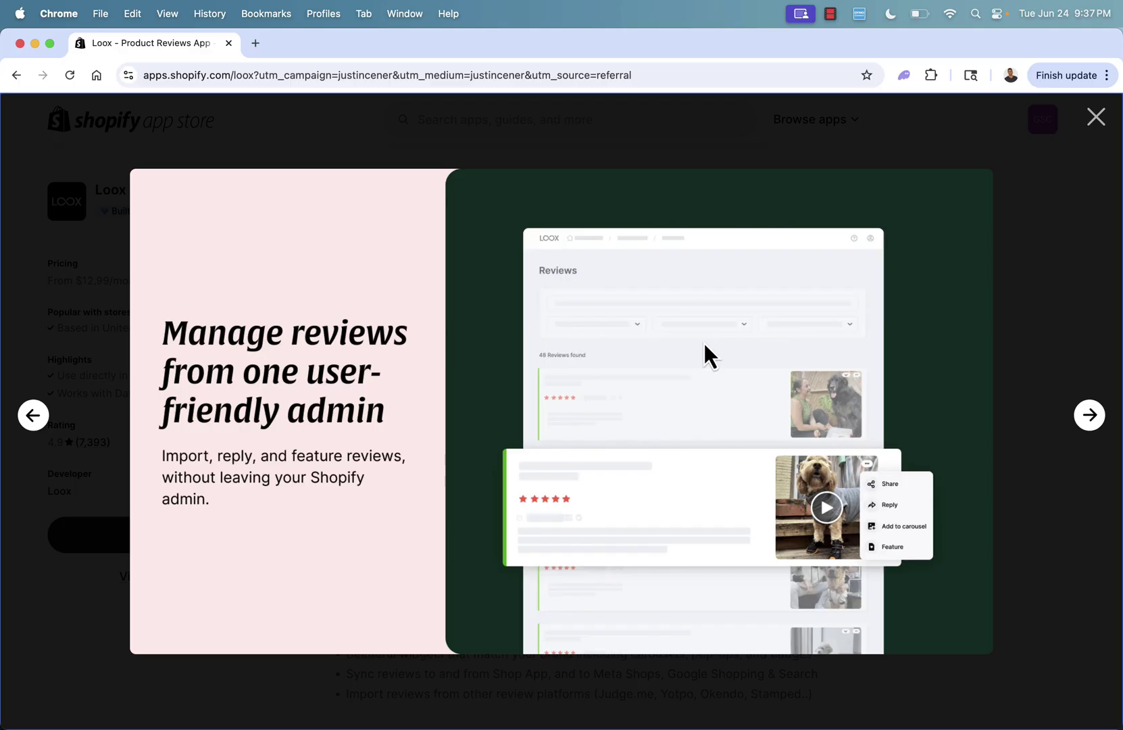
click(1094, 118)
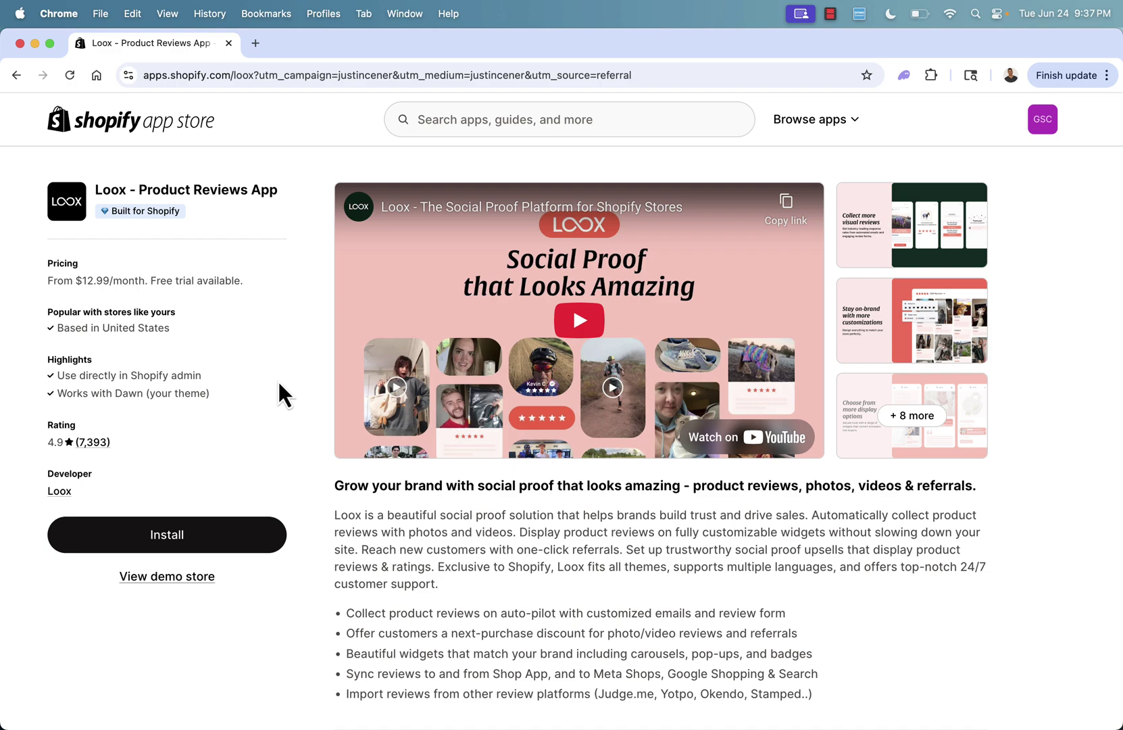
click(898, 254)
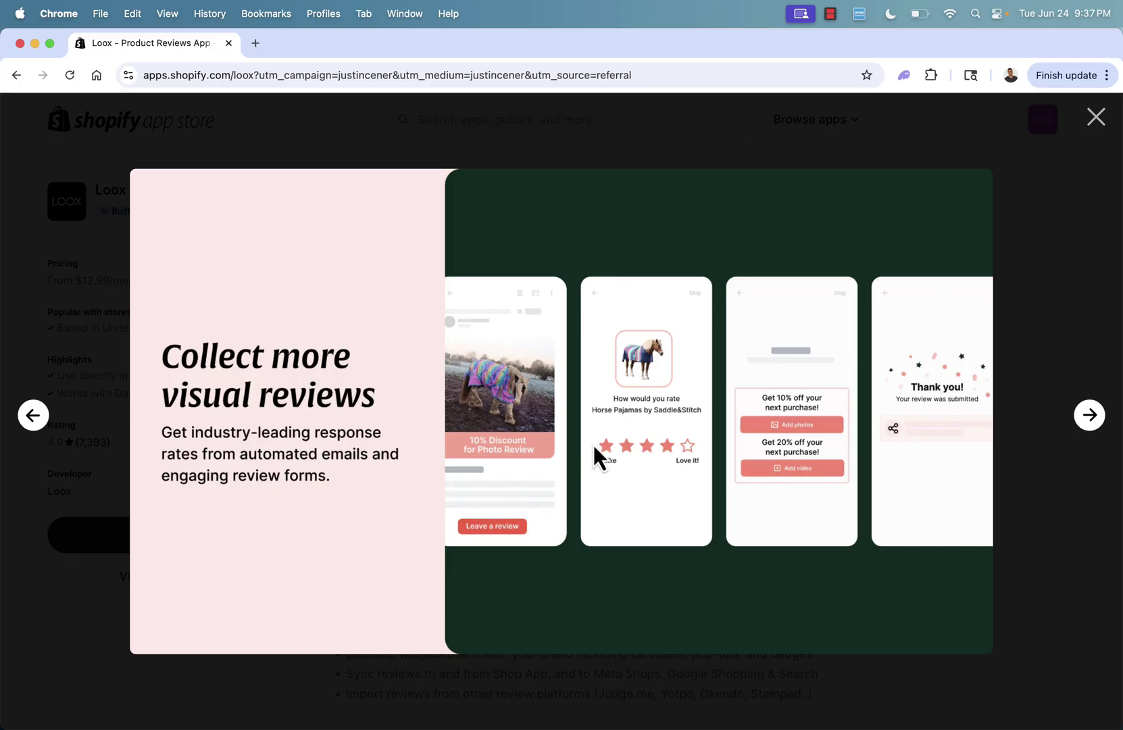
key(Right)
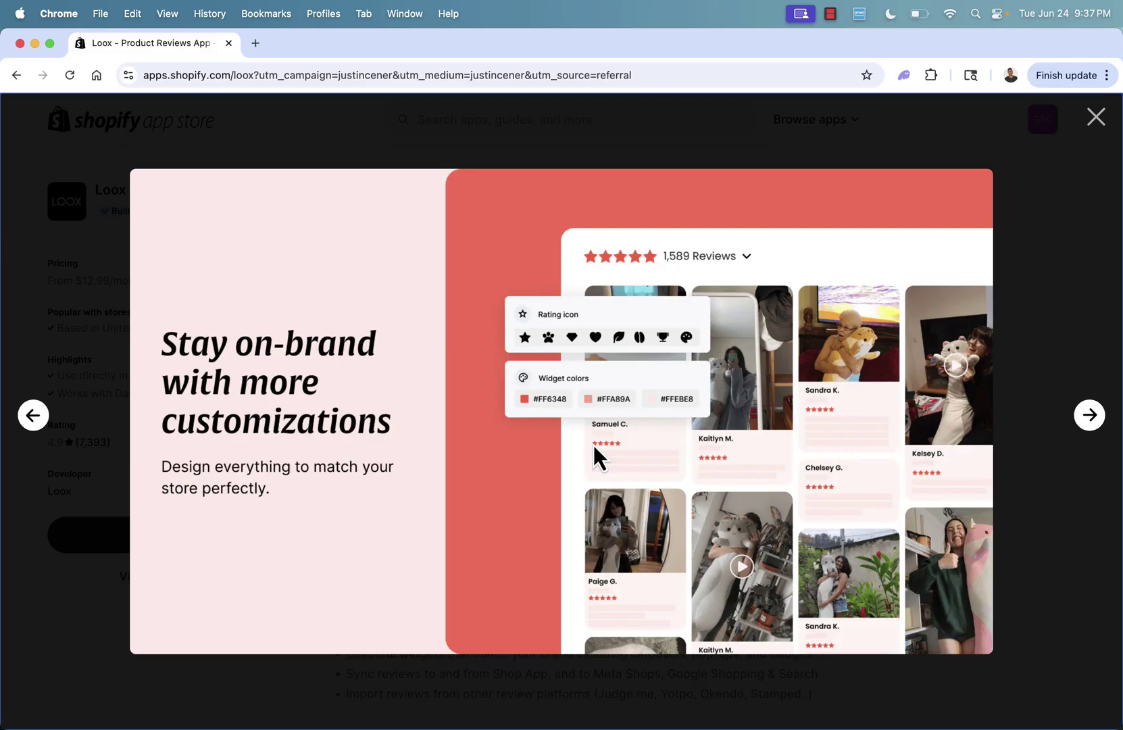
key(Right)
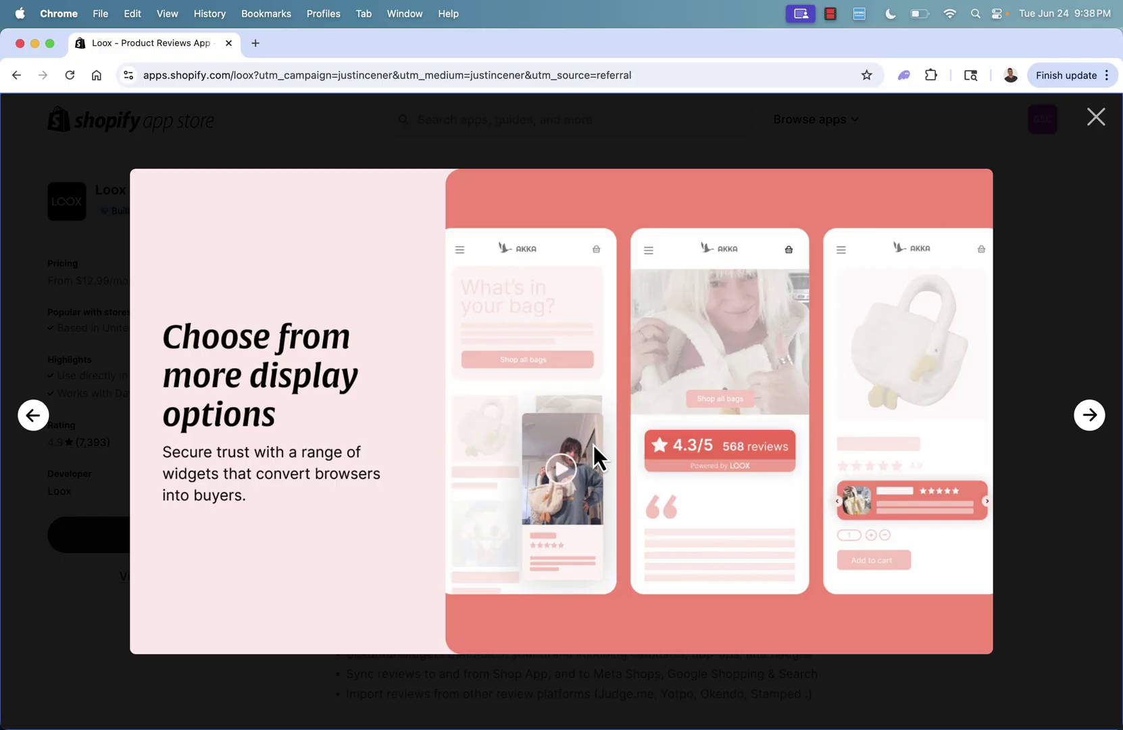
key(Right)
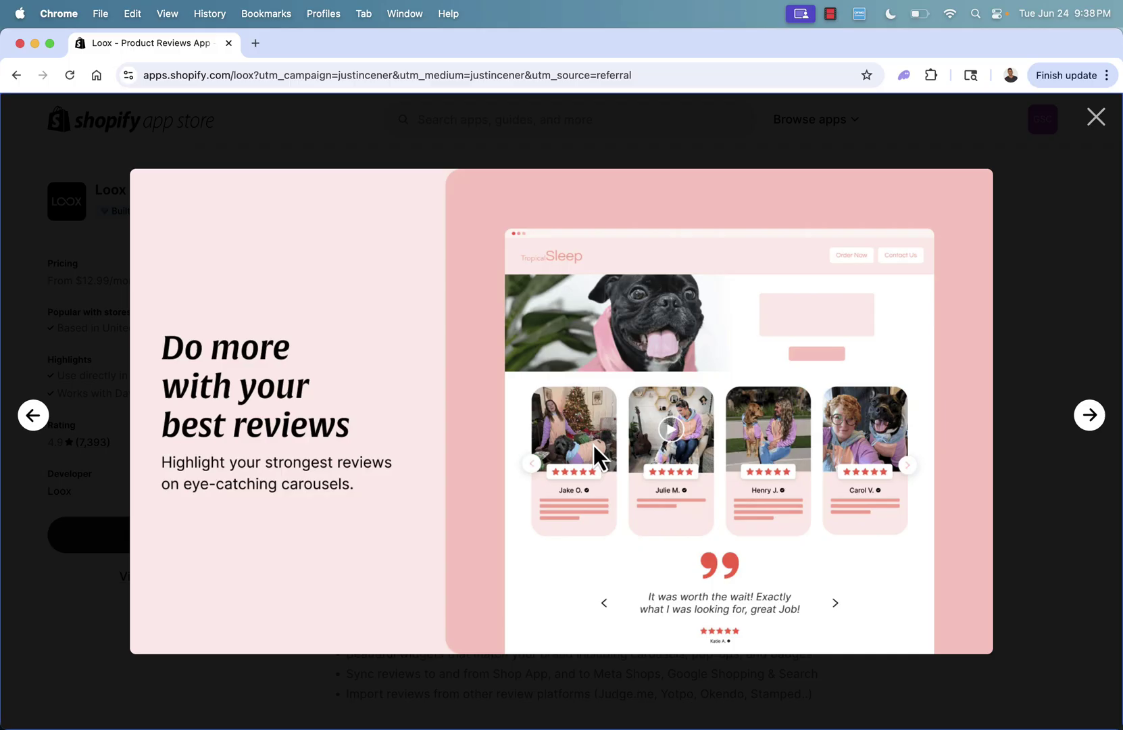
click(1096, 117)
scroll(694, 487, down, 2)
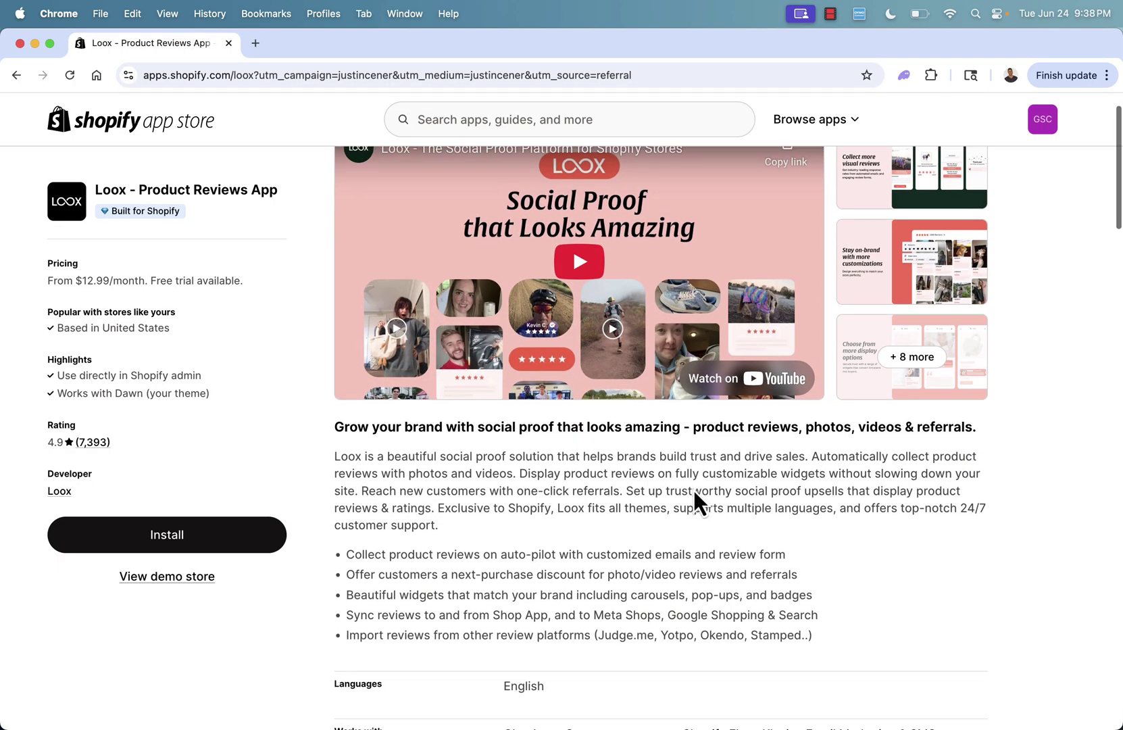
scroll(694, 494, down, 1)
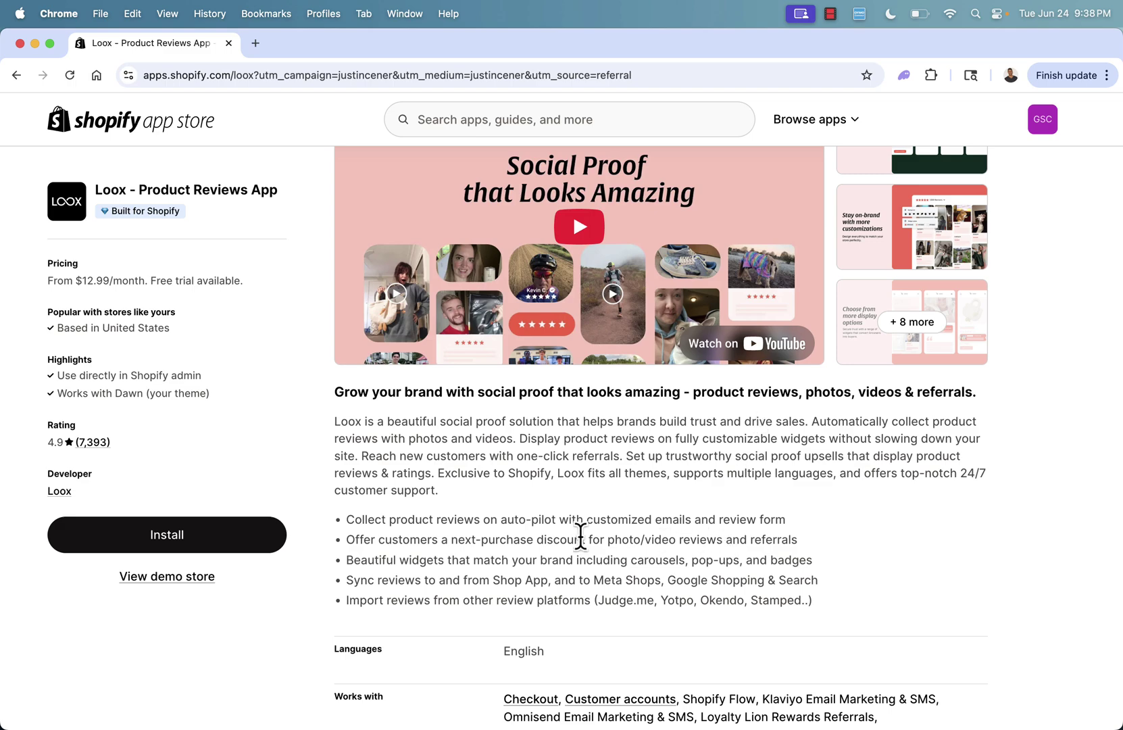
scroll(580, 536, up, 2)
scroll(580, 535, up, 1)
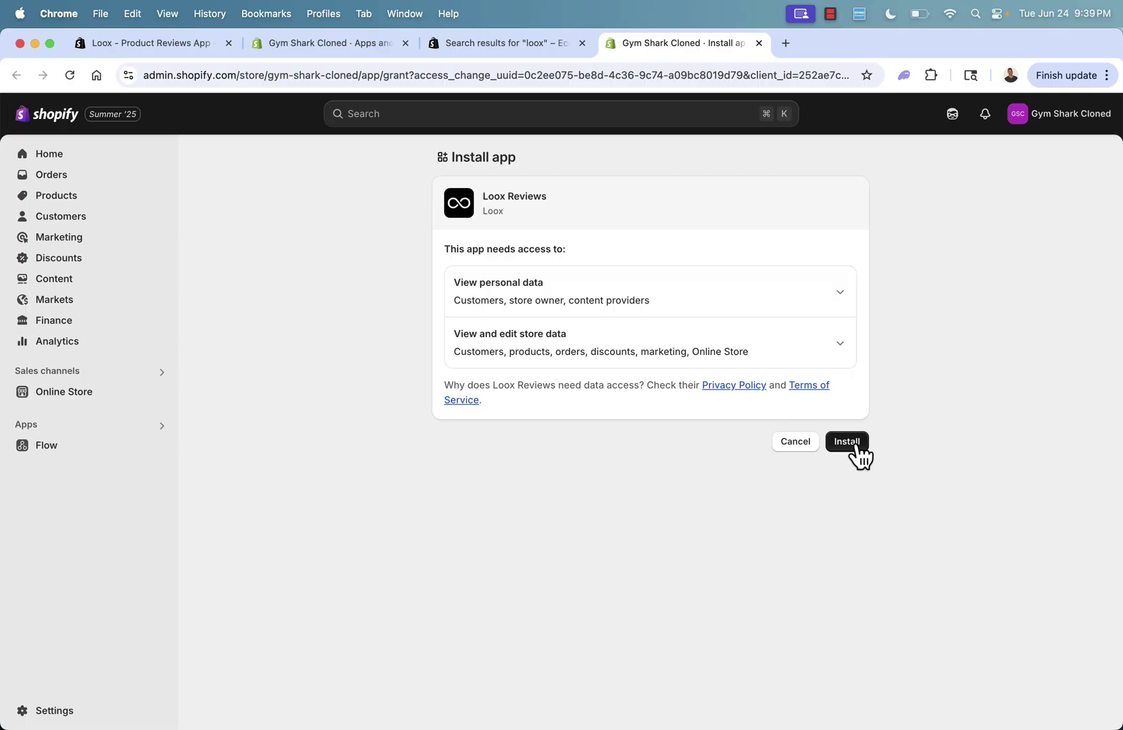
Step: Approve installing the Loox Reviews app on the store
click(857, 445)
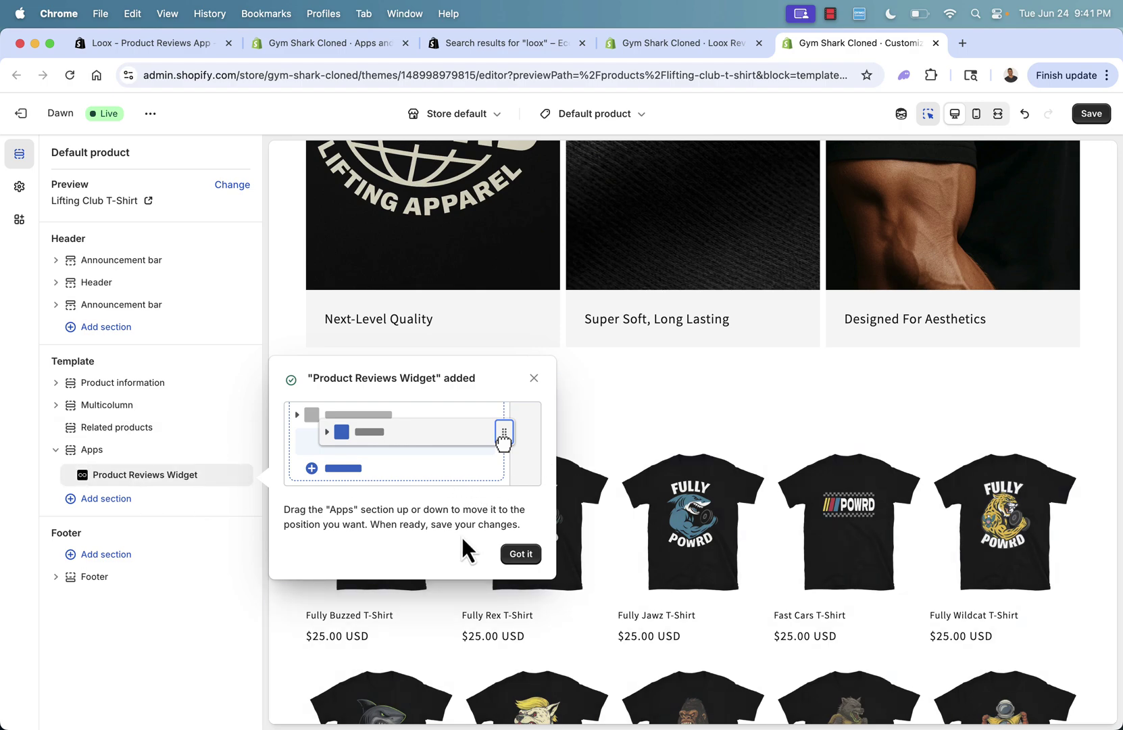
Step: Dismiss the notice, then enable photos-only reviews and reviews from all products
click(526, 552)
scroll(488, 426, down, 1)
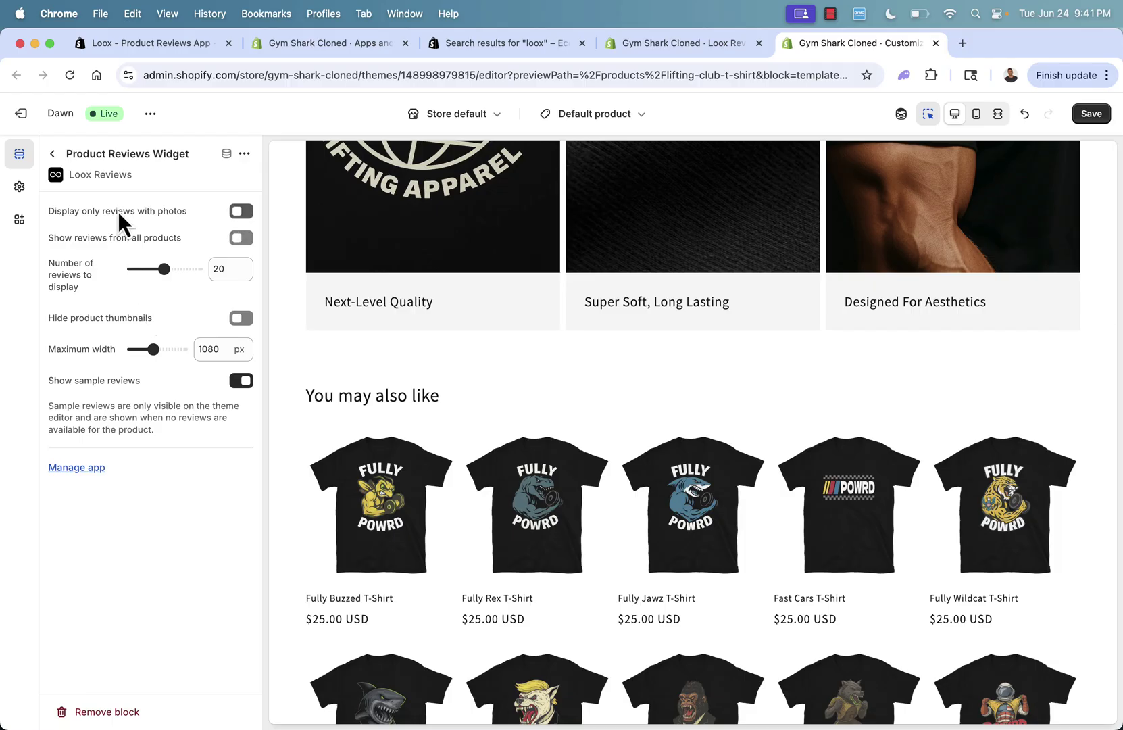
click(240, 212)
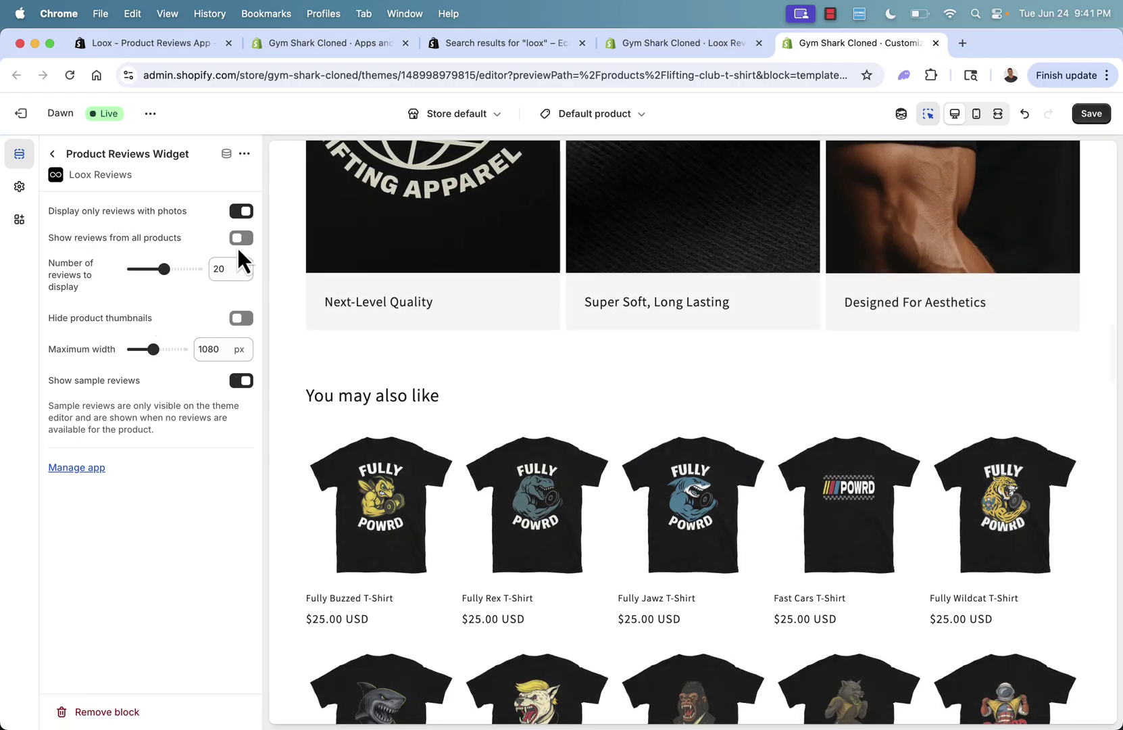
click(240, 240)
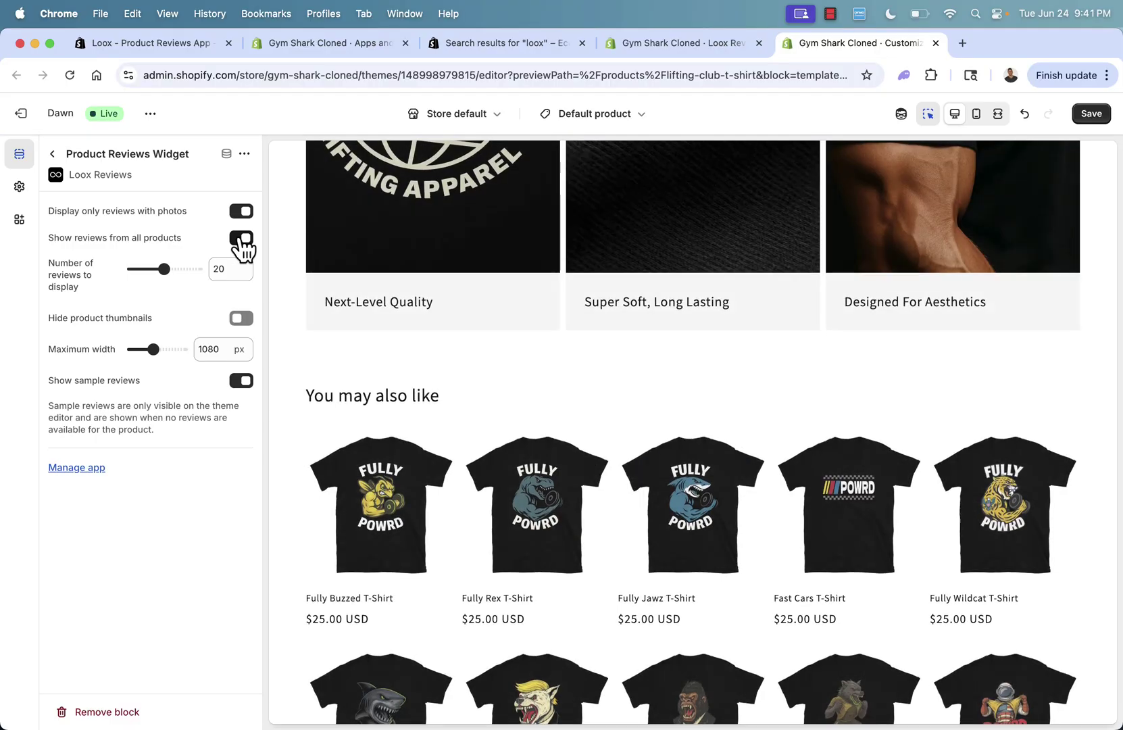
scroll(317, 354, up, 3)
scroll(318, 358, up, 5)
scroll(318, 357, down, 10)
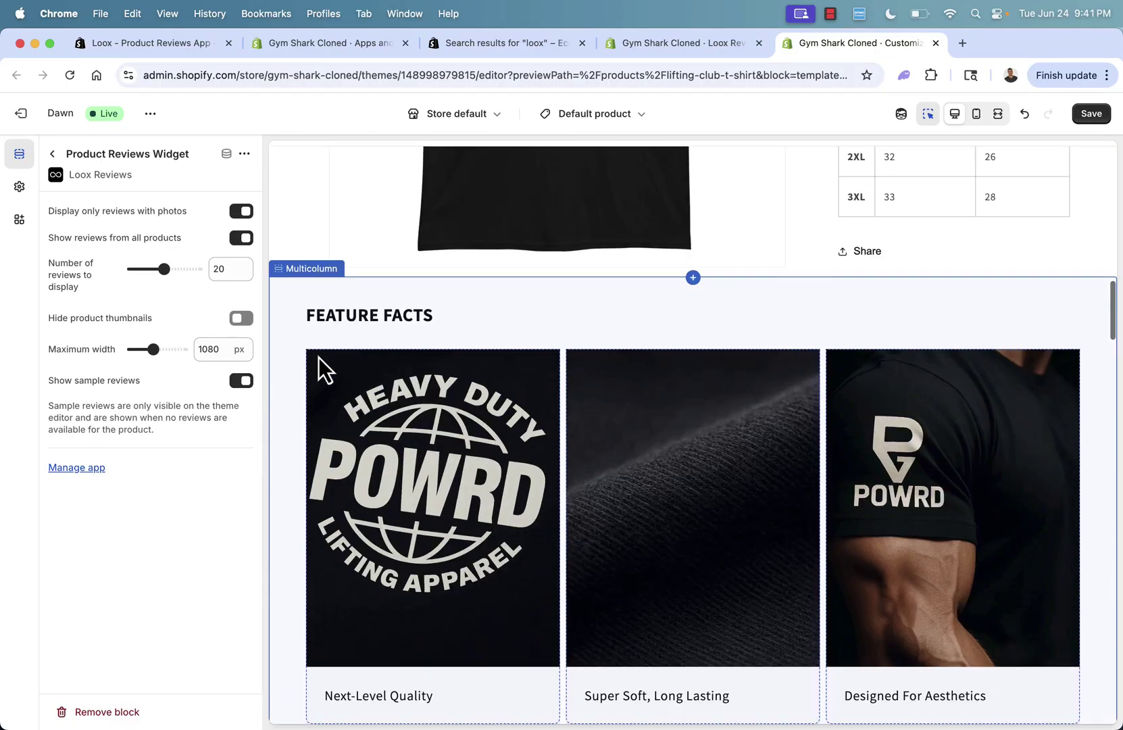
scroll(319, 357, down, 2)
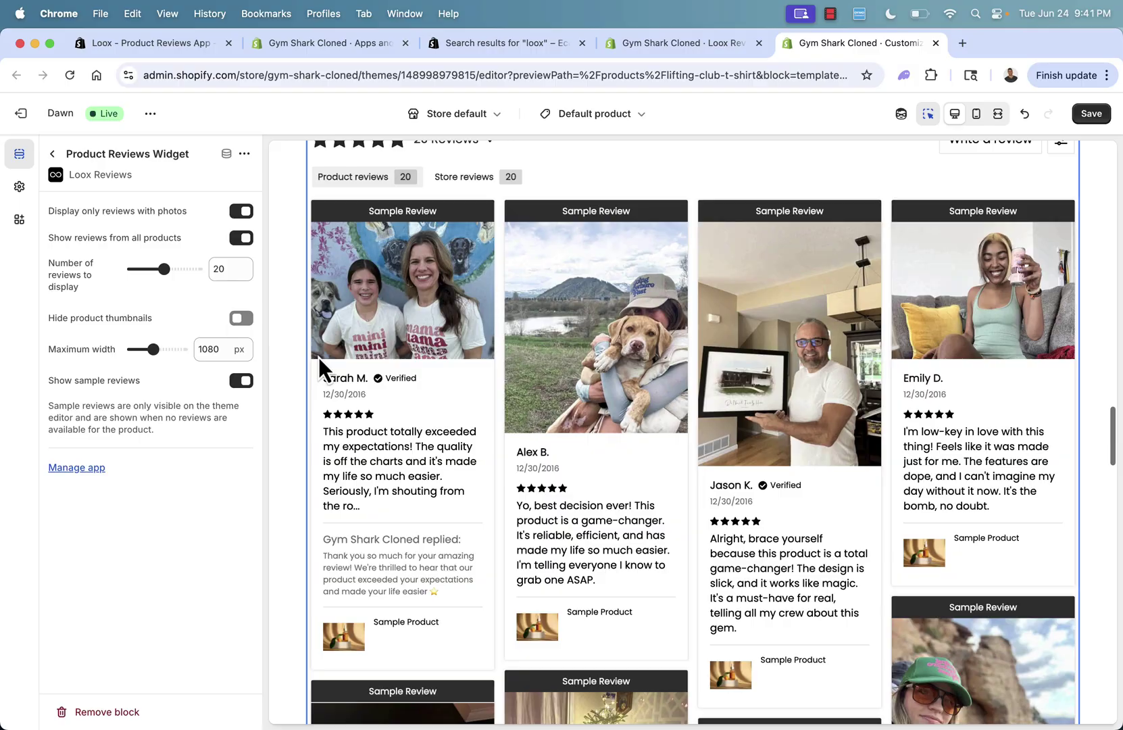
scroll(318, 358, up, 1)
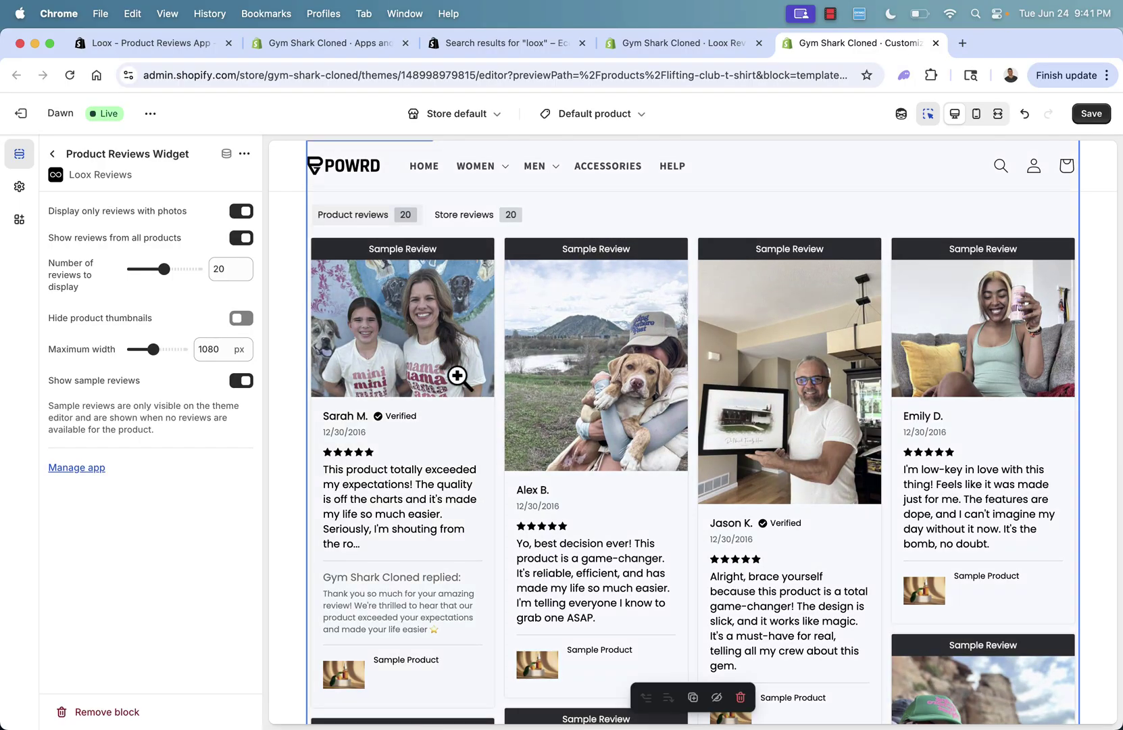
scroll(363, 391, down, 2)
scroll(363, 392, up, 2)
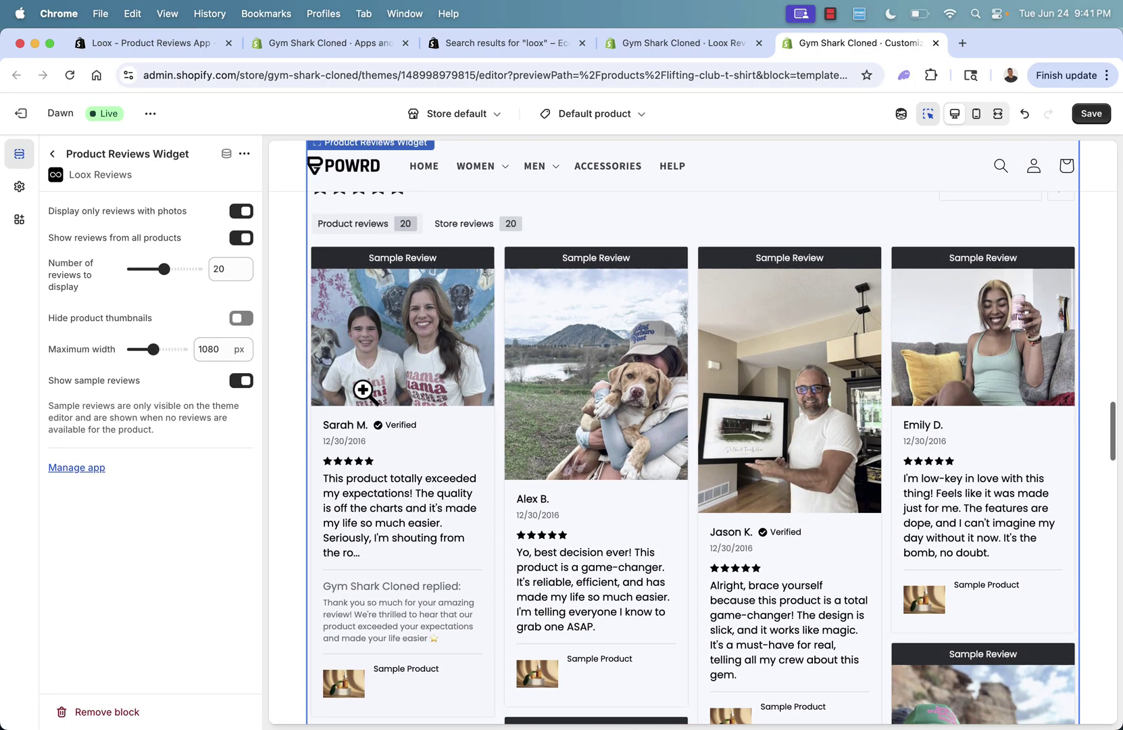
Step: Move the Product Reviews Widget up under Product information and reopen its settings
click(51, 153)
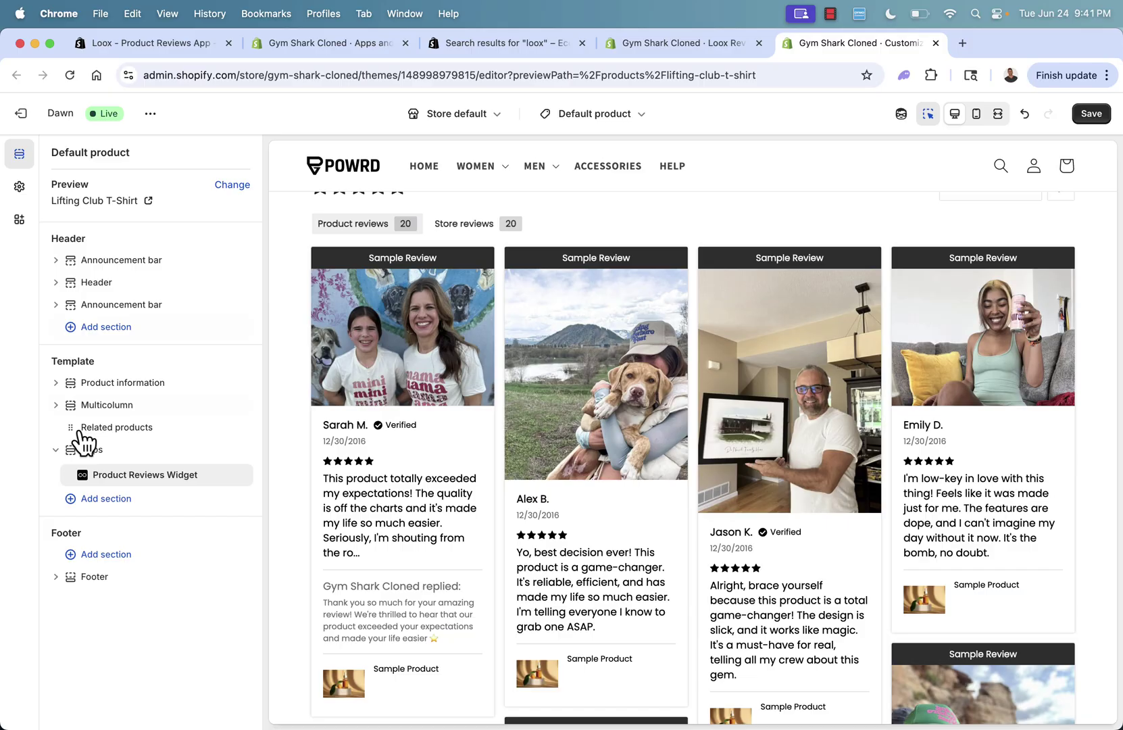
mouse_move(82, 477)
mouse_down()
mouse_move(79, 410)
mouse_move(86, 570)
mouse_move(68, 573)
mouse_move(75, 475)
mouse_up()
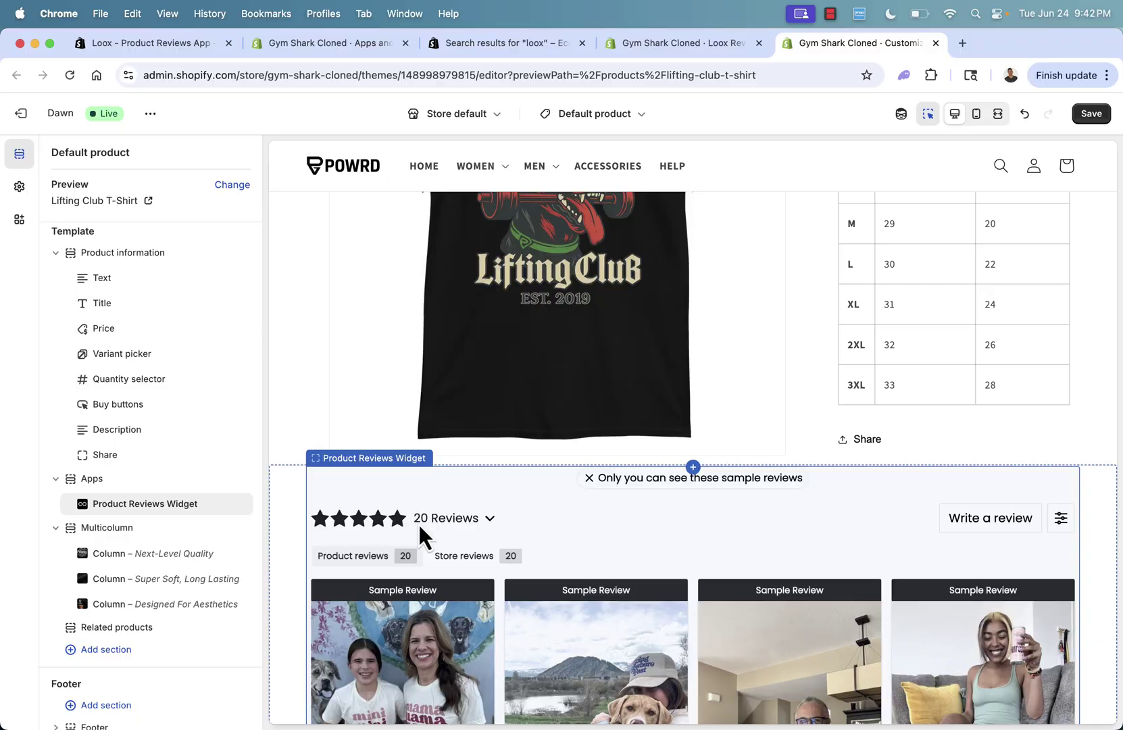
scroll(458, 433, down, 3)
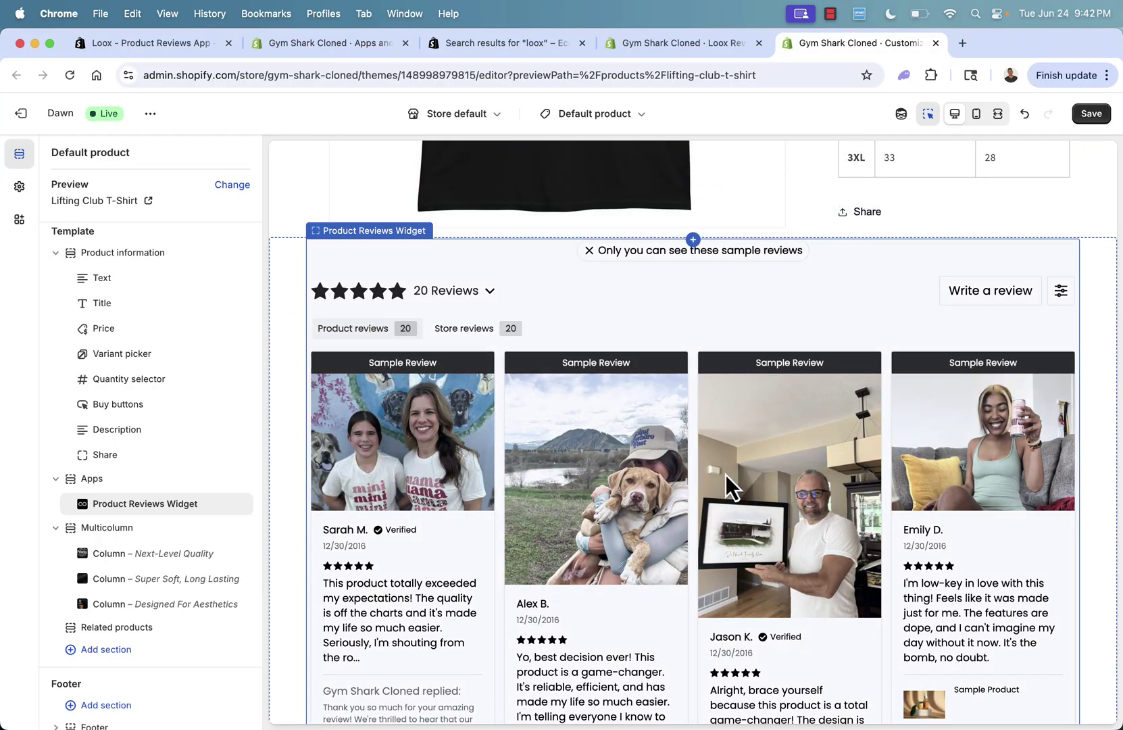
scroll(151, 421, up, 1)
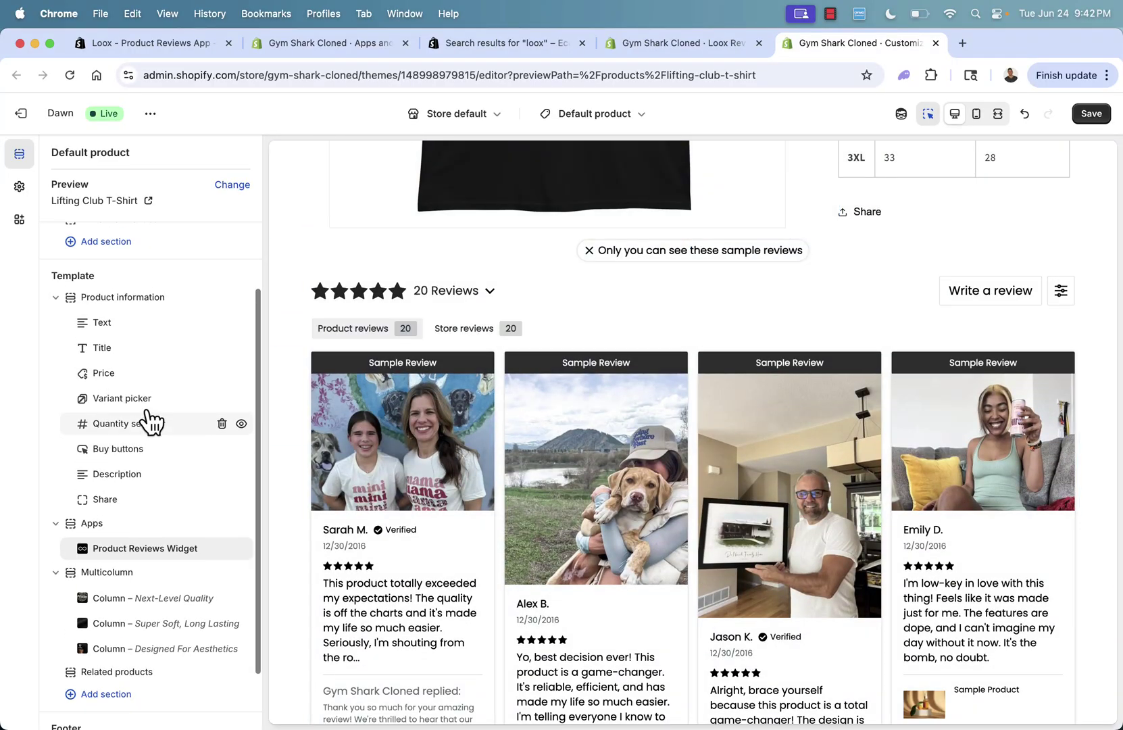
scroll(159, 542, up, 1)
click(151, 596)
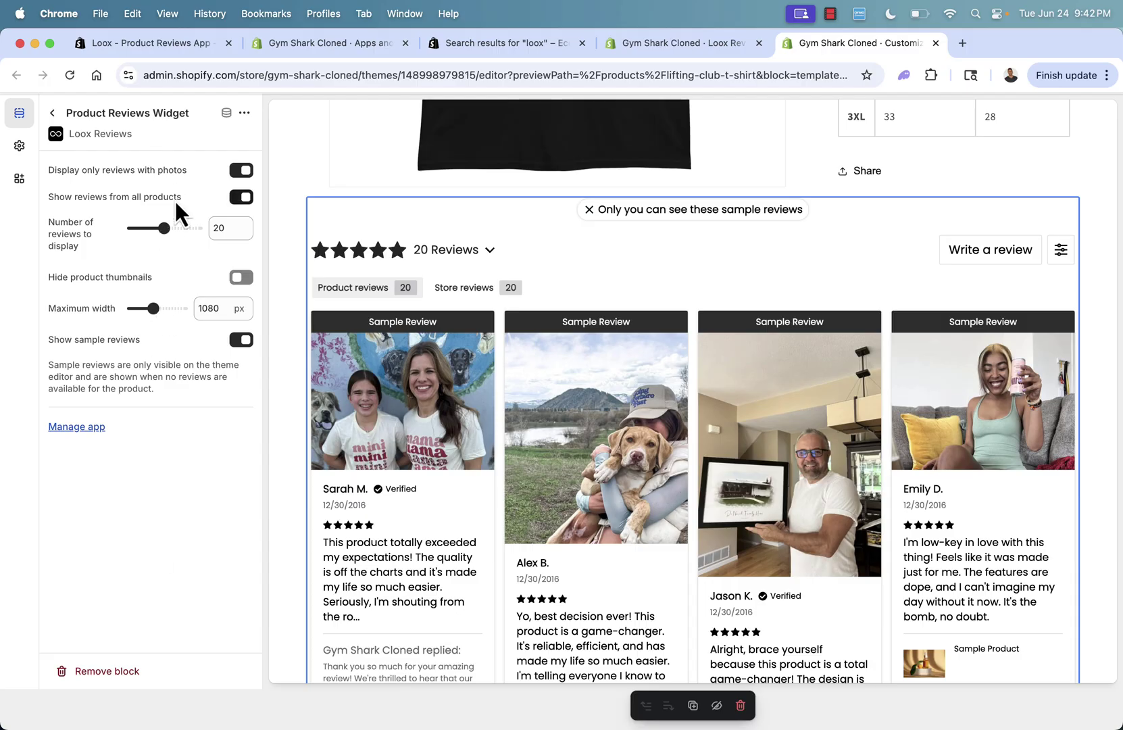
Step: Turn off photos-only and all-products, hide thumbnails, save the theme and return to Loox onboarding
click(242, 170)
click(244, 198)
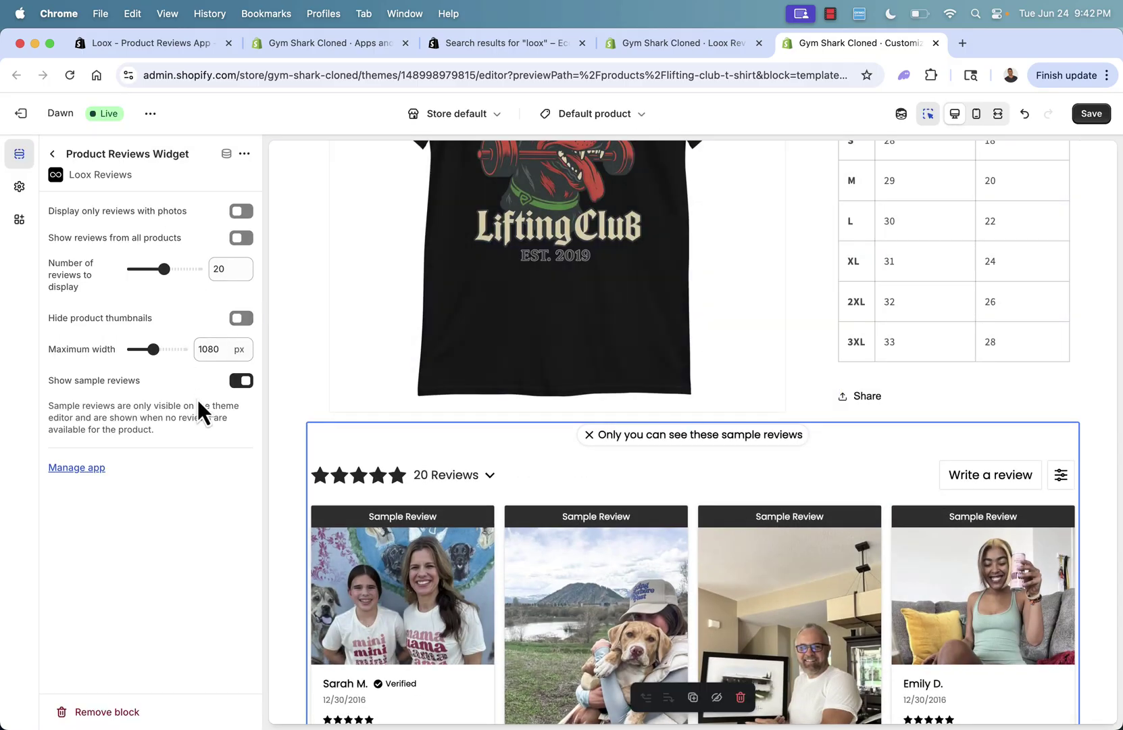
scroll(321, 493, down, 5)
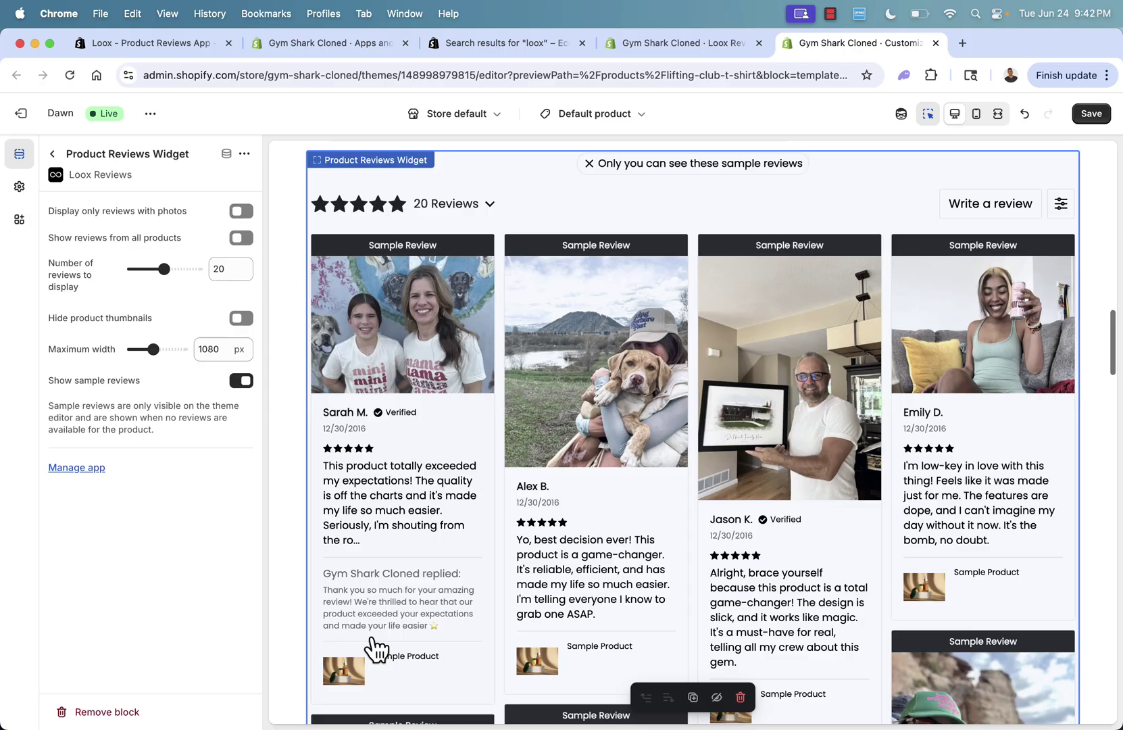
click(241, 320)
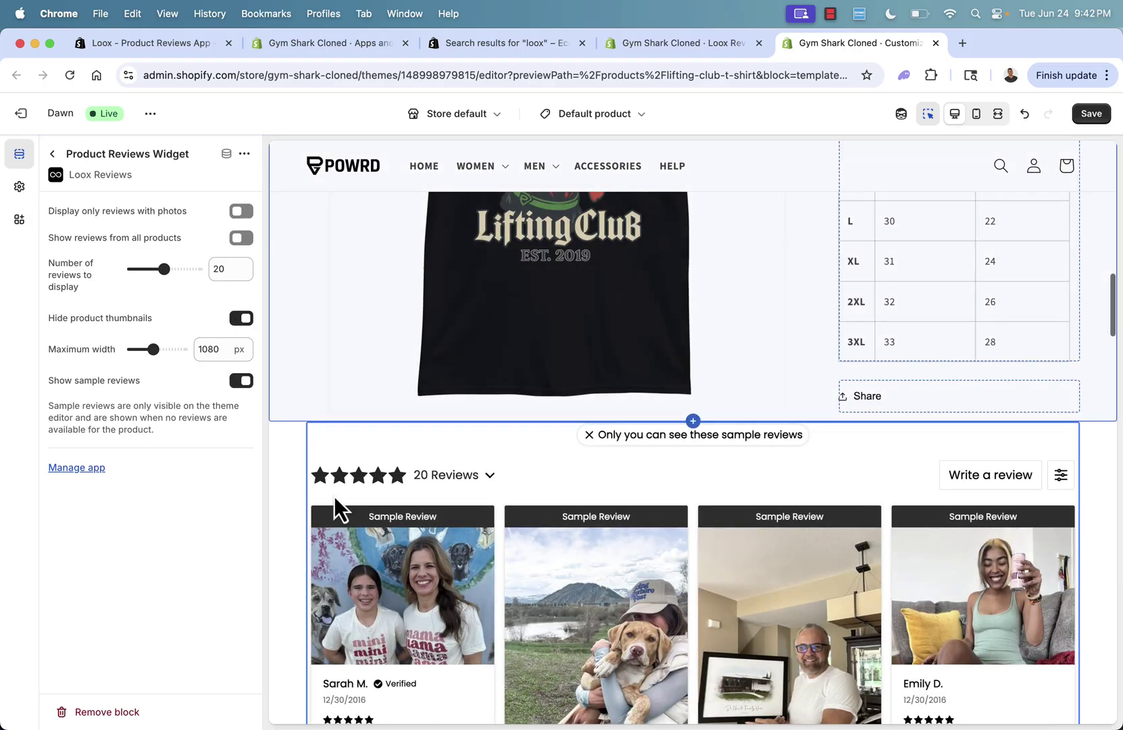
scroll(334, 496, down, 4)
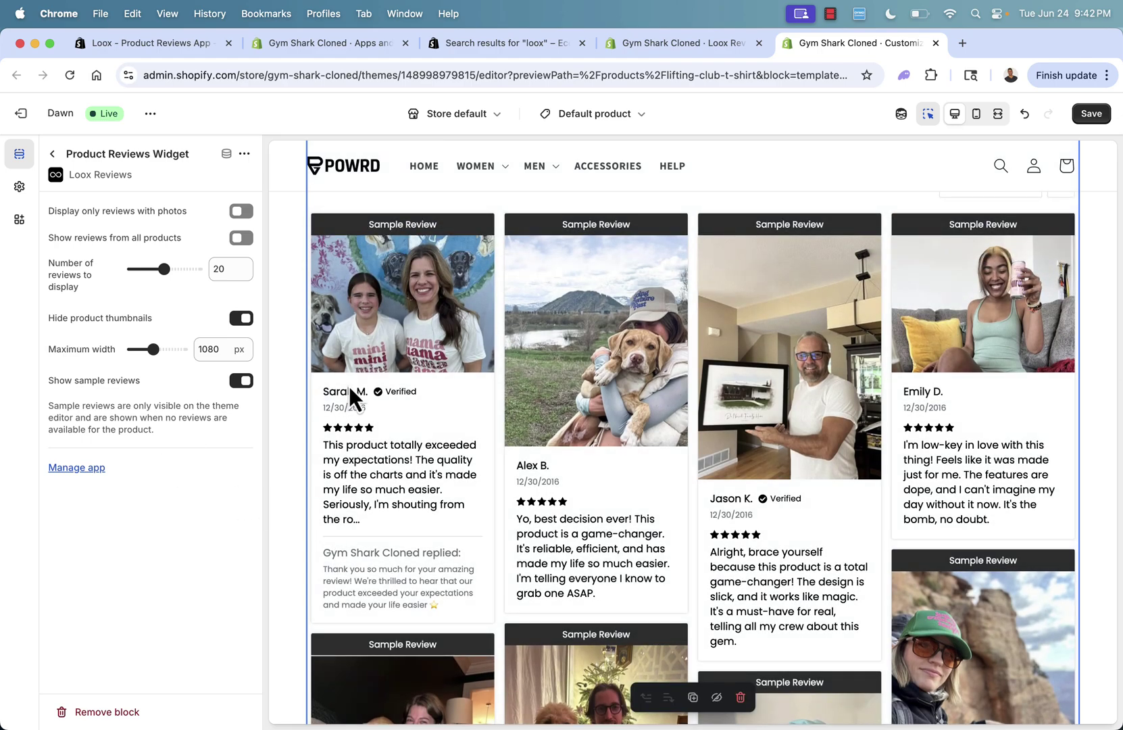
scroll(355, 394, up, 5)
scroll(356, 395, up, 5)
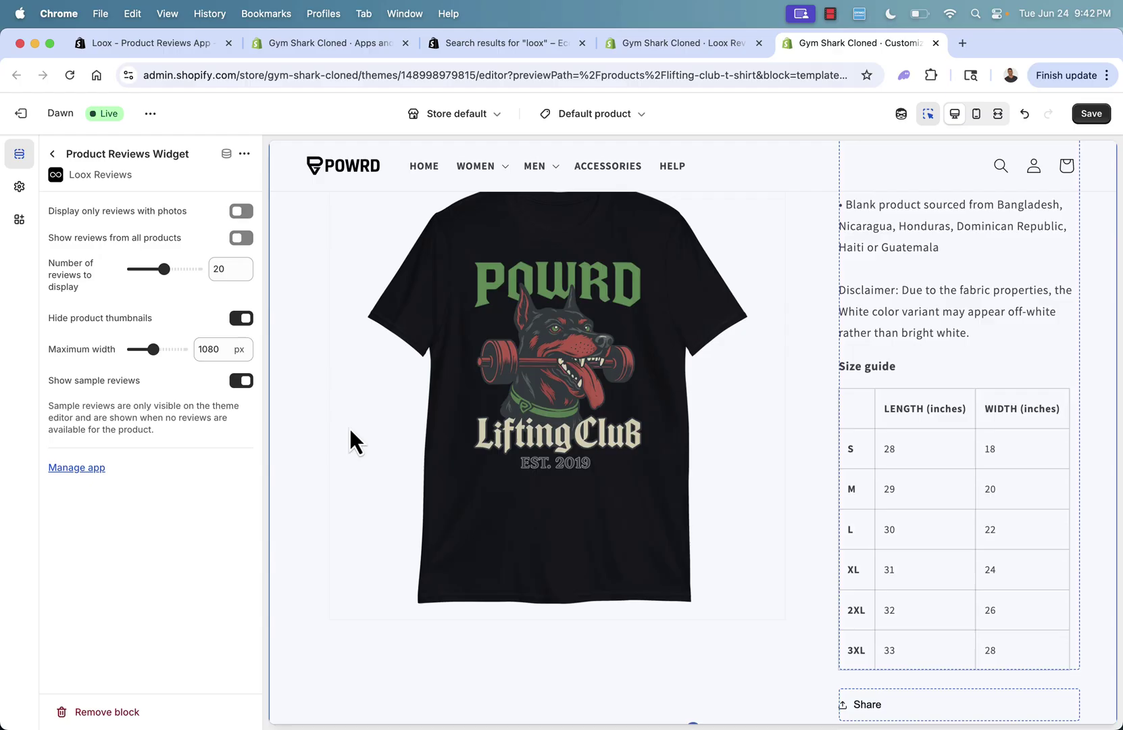
scroll(352, 439, up, 2)
scroll(351, 439, up, 3)
scroll(352, 439, up, 3)
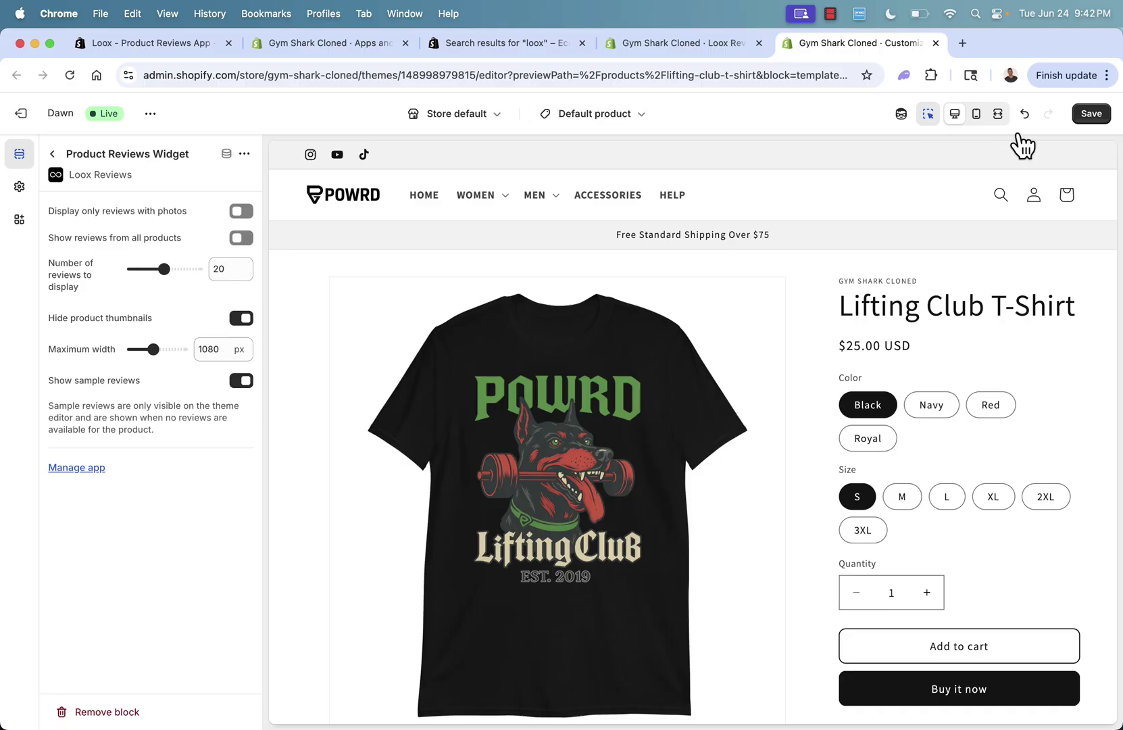
click(1092, 113)
click(685, 42)
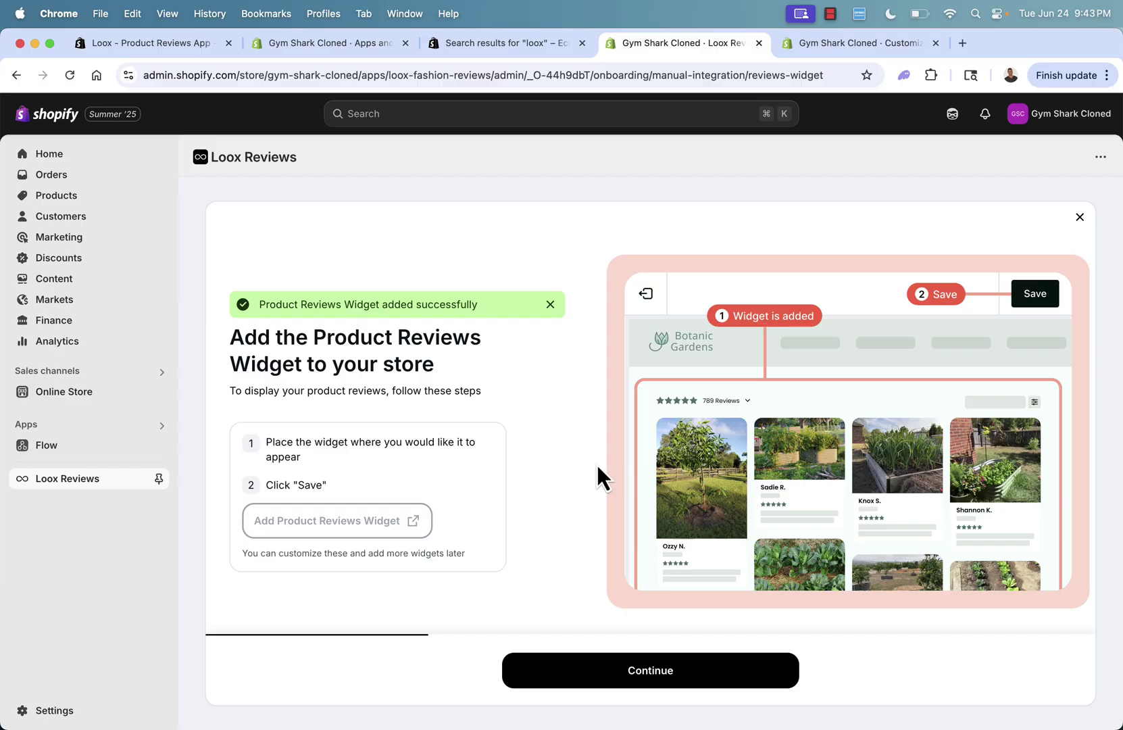
Step: Keep review requests at 14 days after fulfillment and continue to the discount step
click(617, 676)
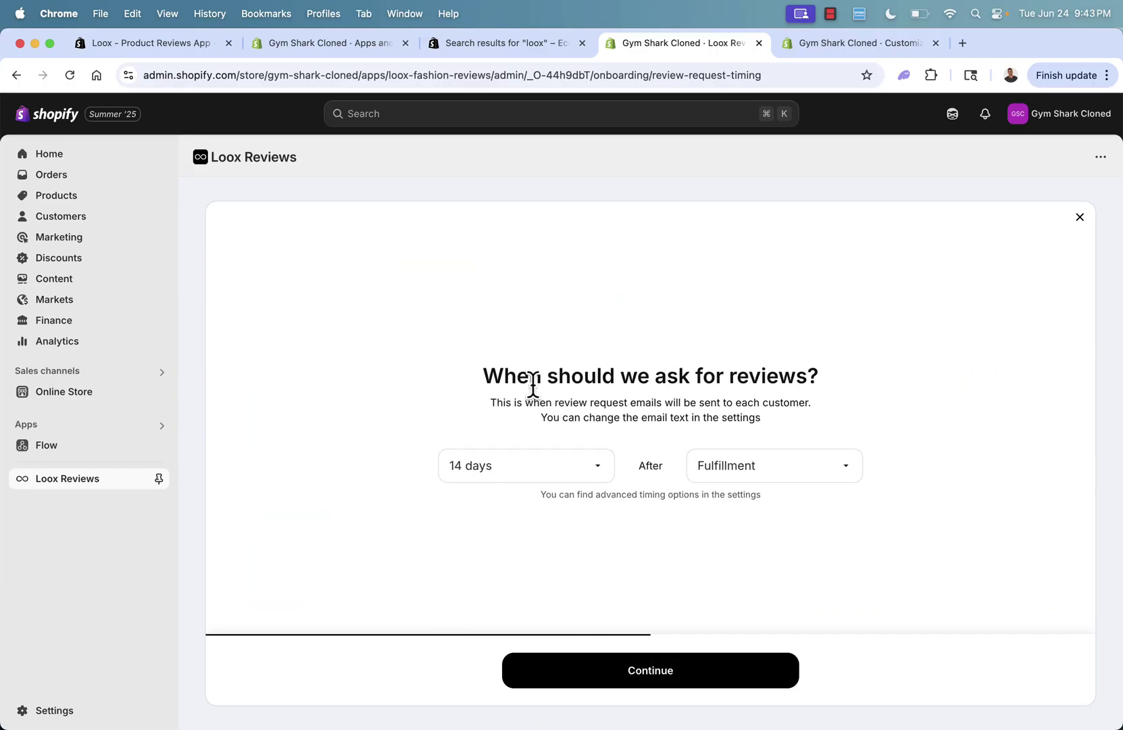
drag(488, 377, 627, 380)
click(633, 382)
click(735, 466)
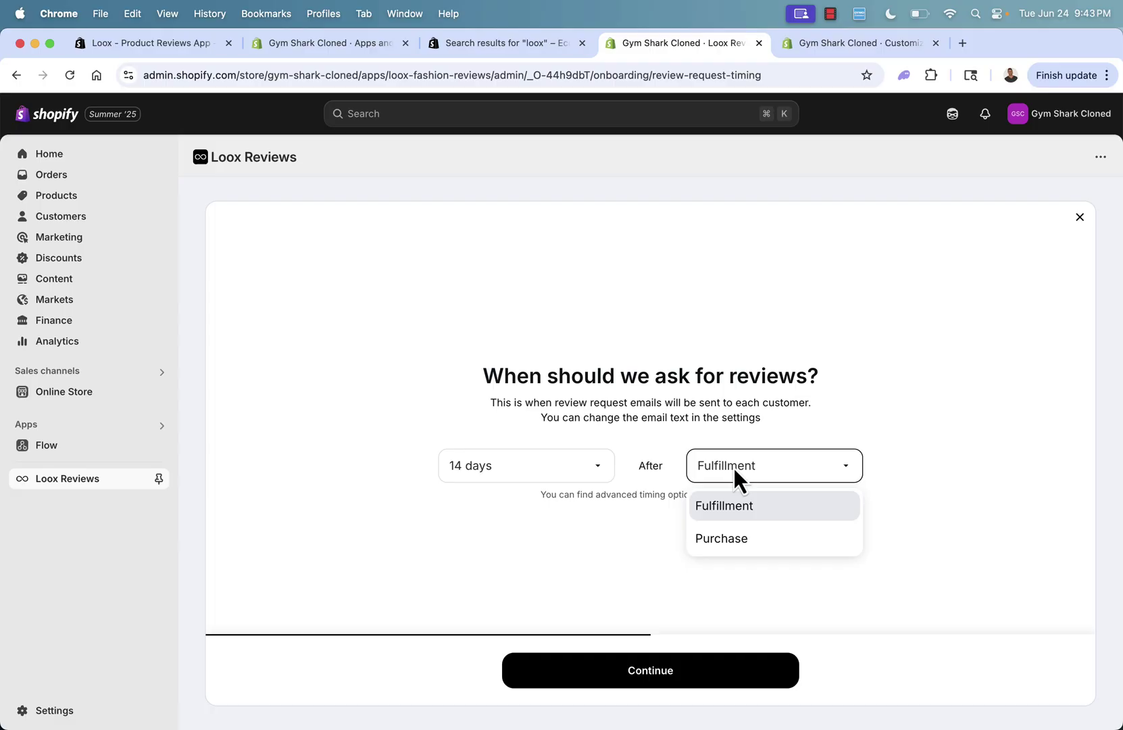
click(734, 439)
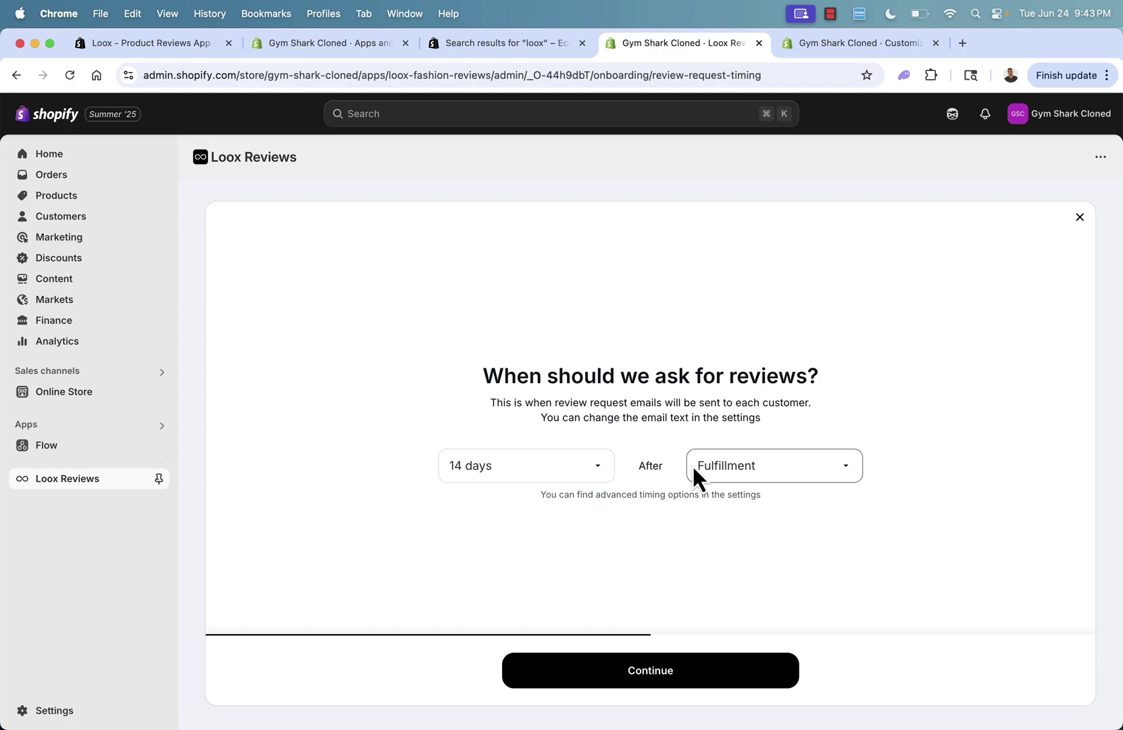
click(547, 475)
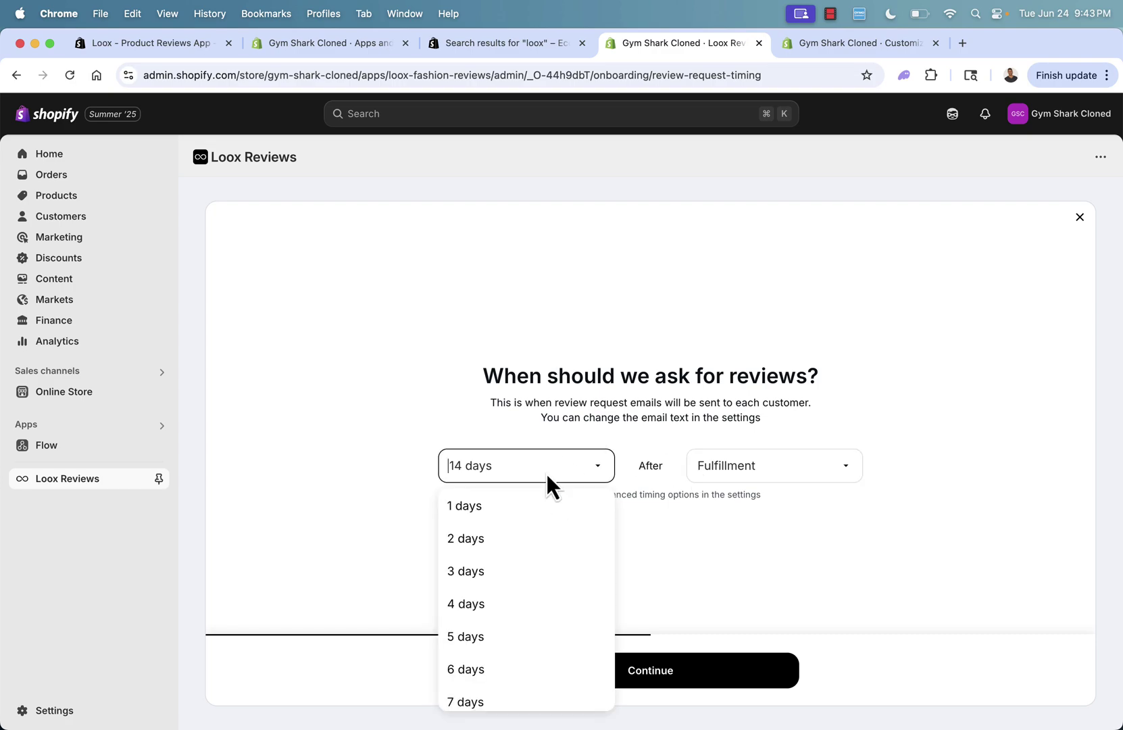
click(546, 472)
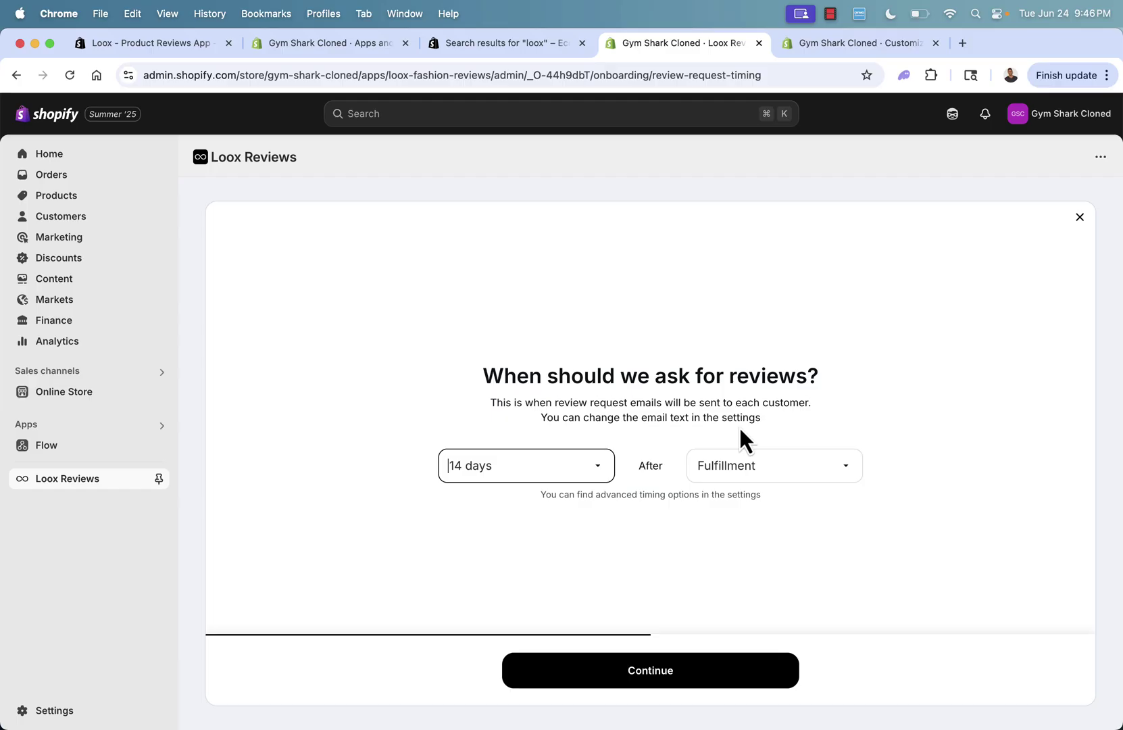
click(615, 673)
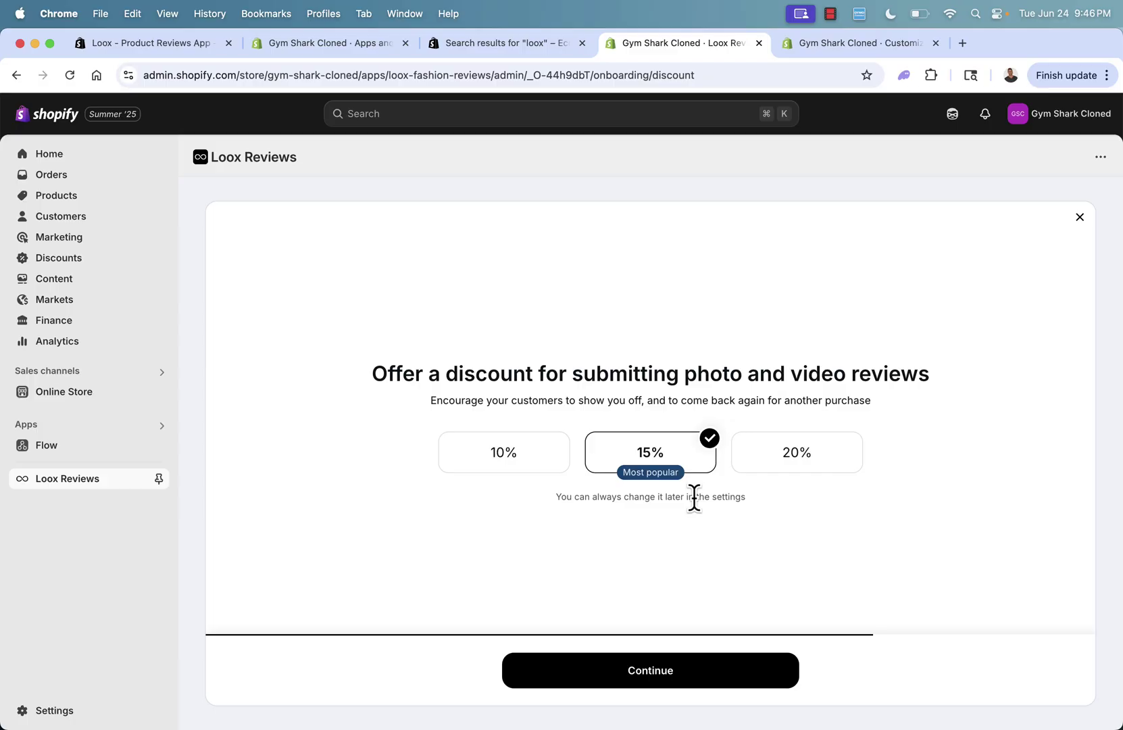
Step: Accept the 15% discount, leave Loox Core Script embed enabled, save the theme and return to onboarding
click(647, 676)
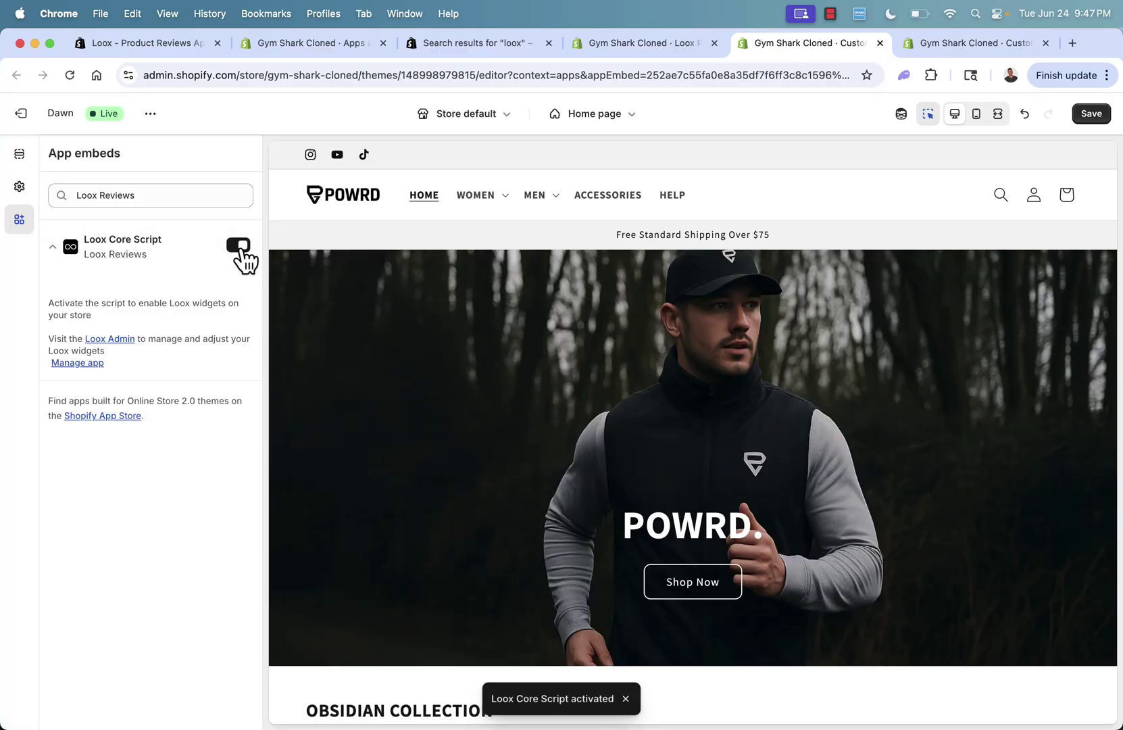
click(242, 247)
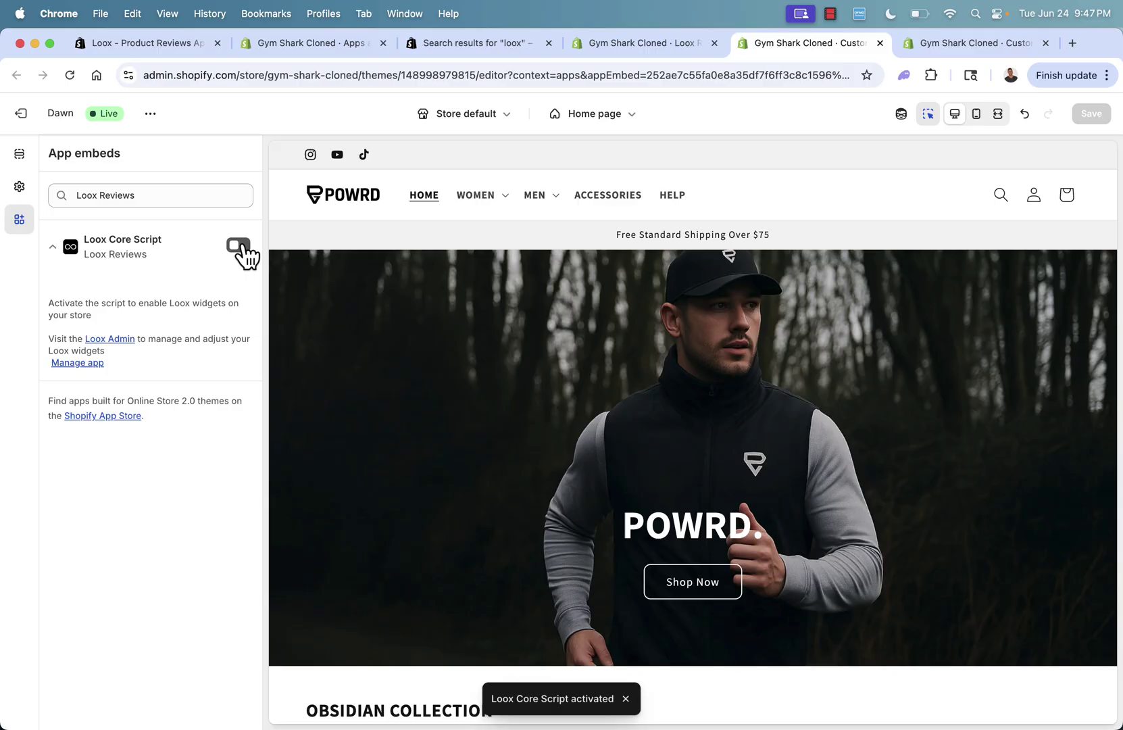
click(242, 249)
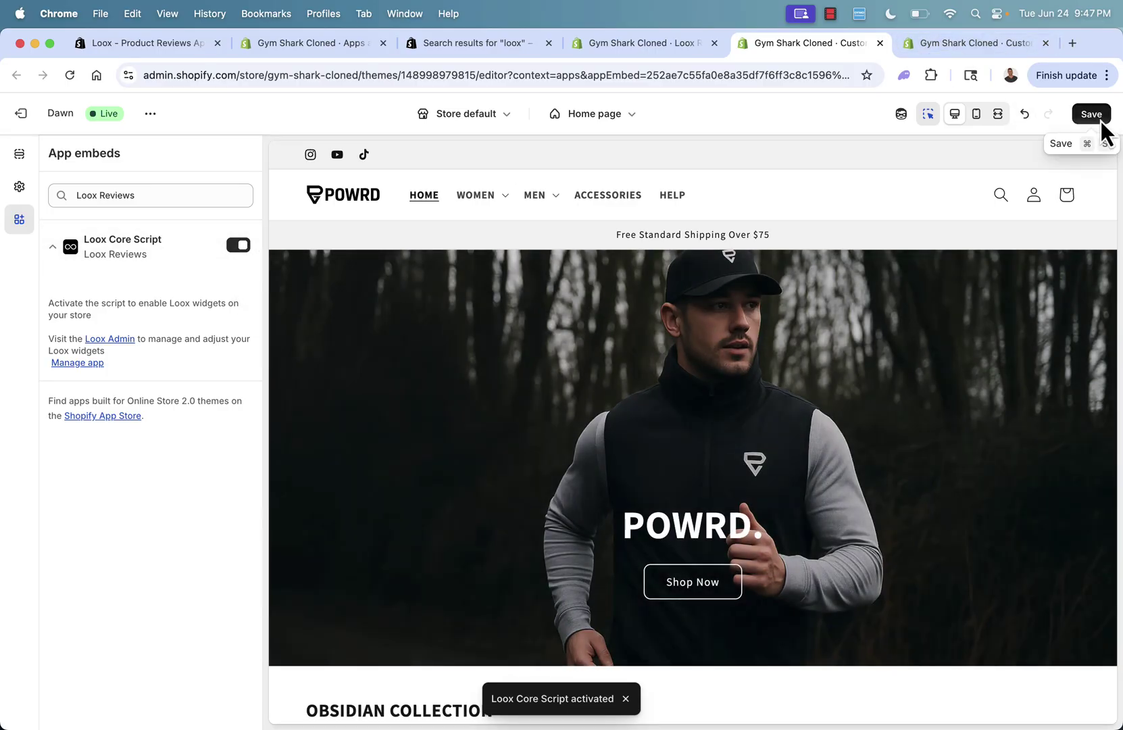
click(1097, 120)
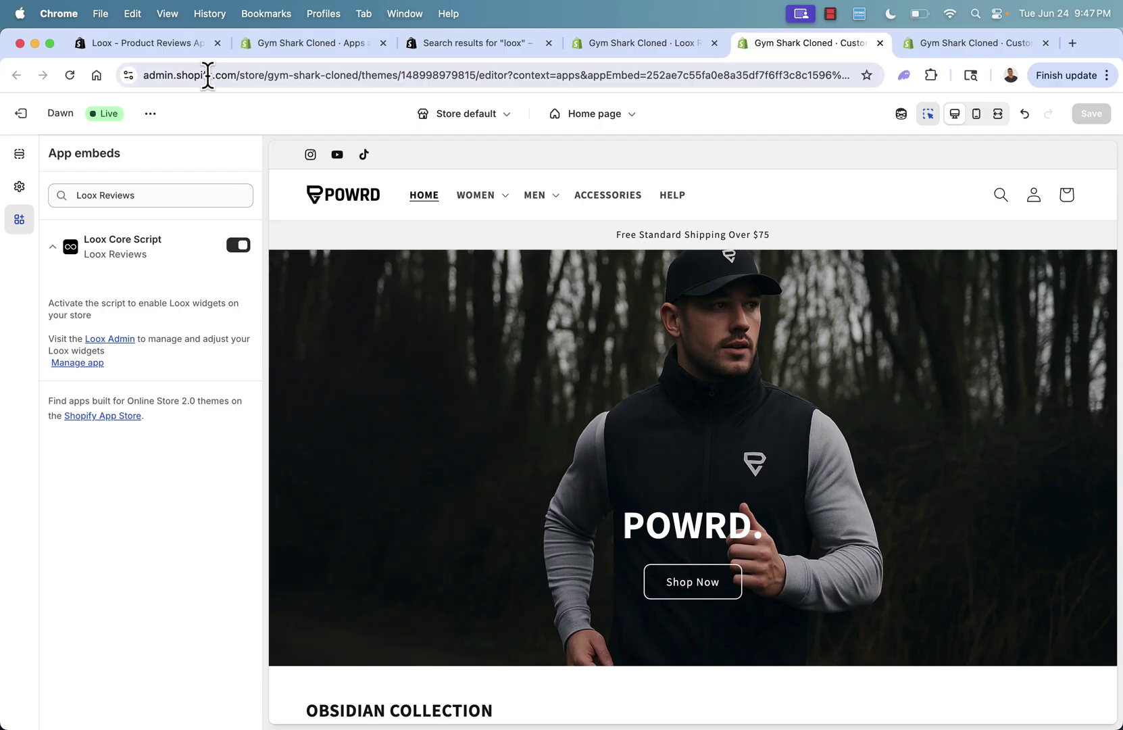
click(632, 52)
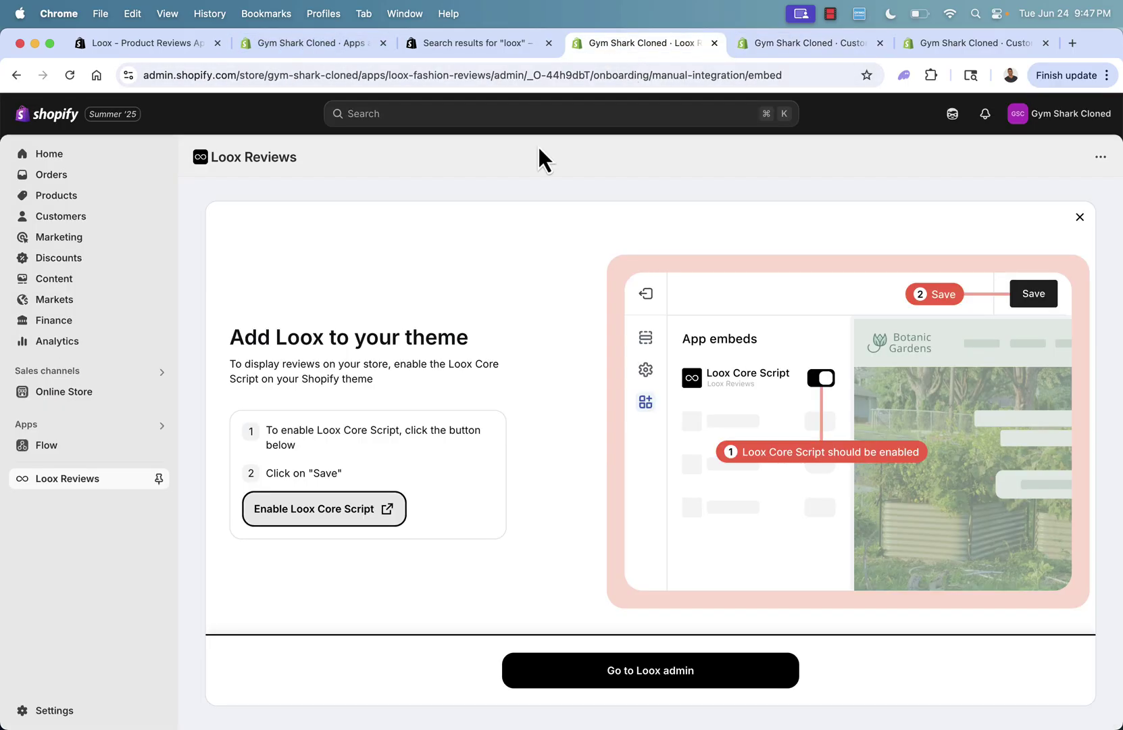
Step: Finish onboarding into the Loox admin and dismiss the Become a Partner popup
click(597, 676)
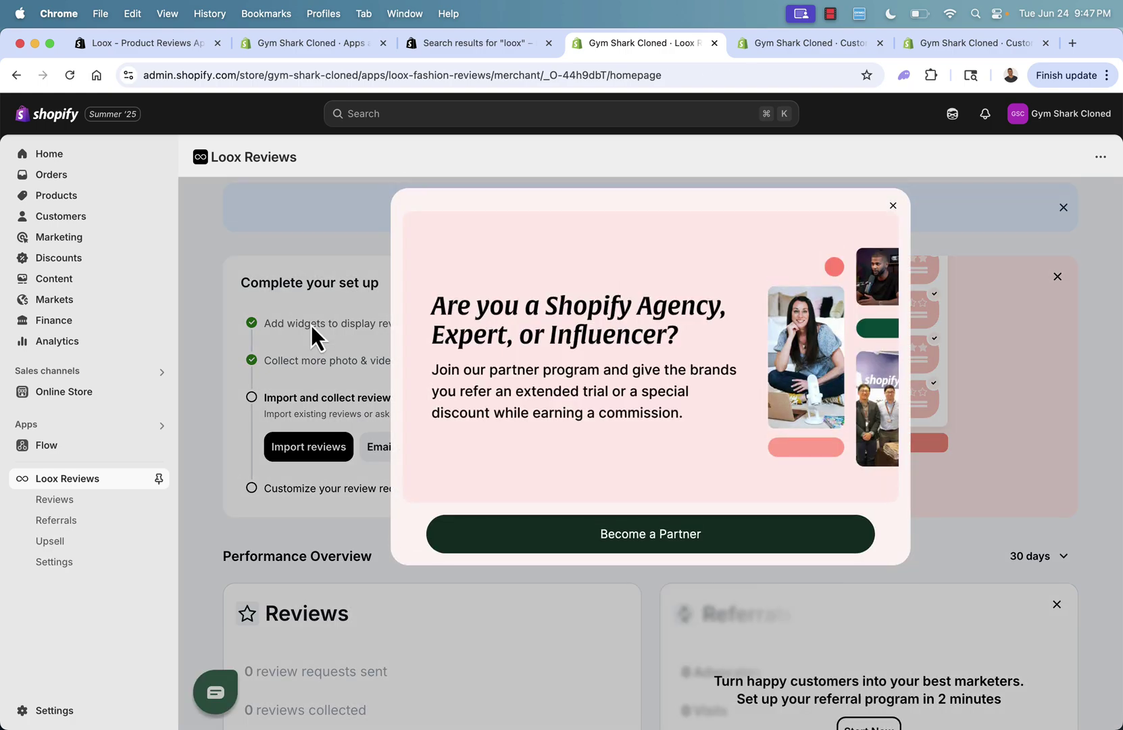
click(892, 284)
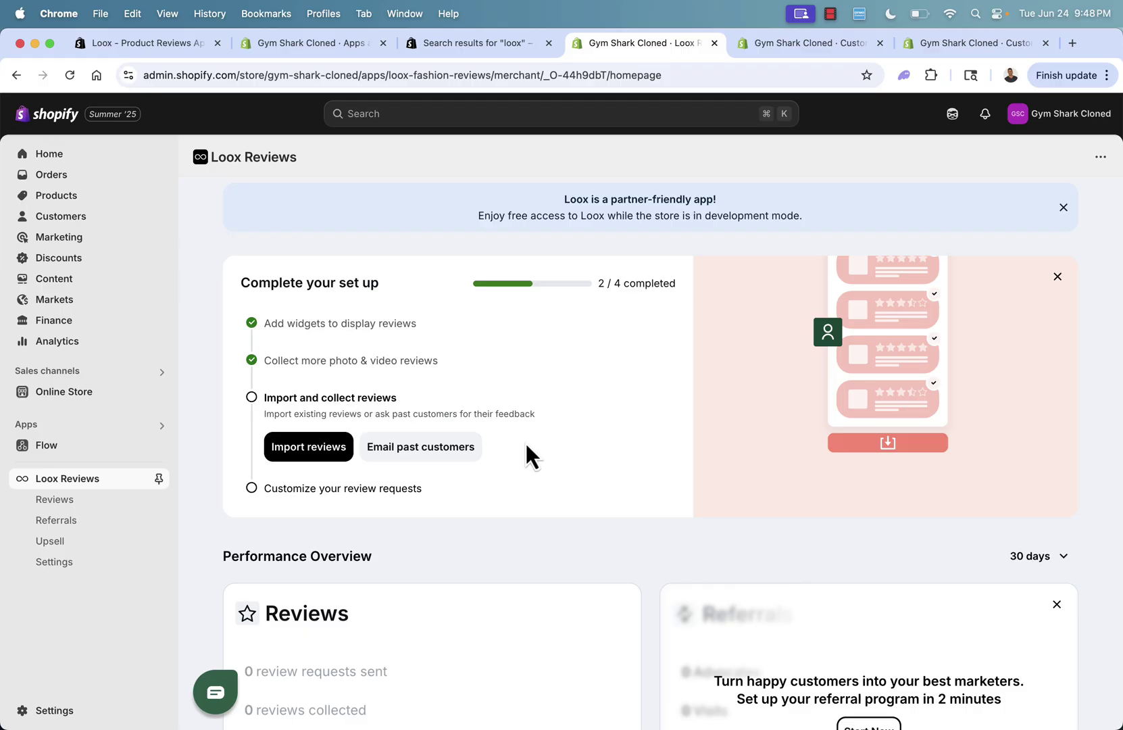
Step: Look over the Email past customers form and the Import reviews sources, ending back on Loox home
click(409, 449)
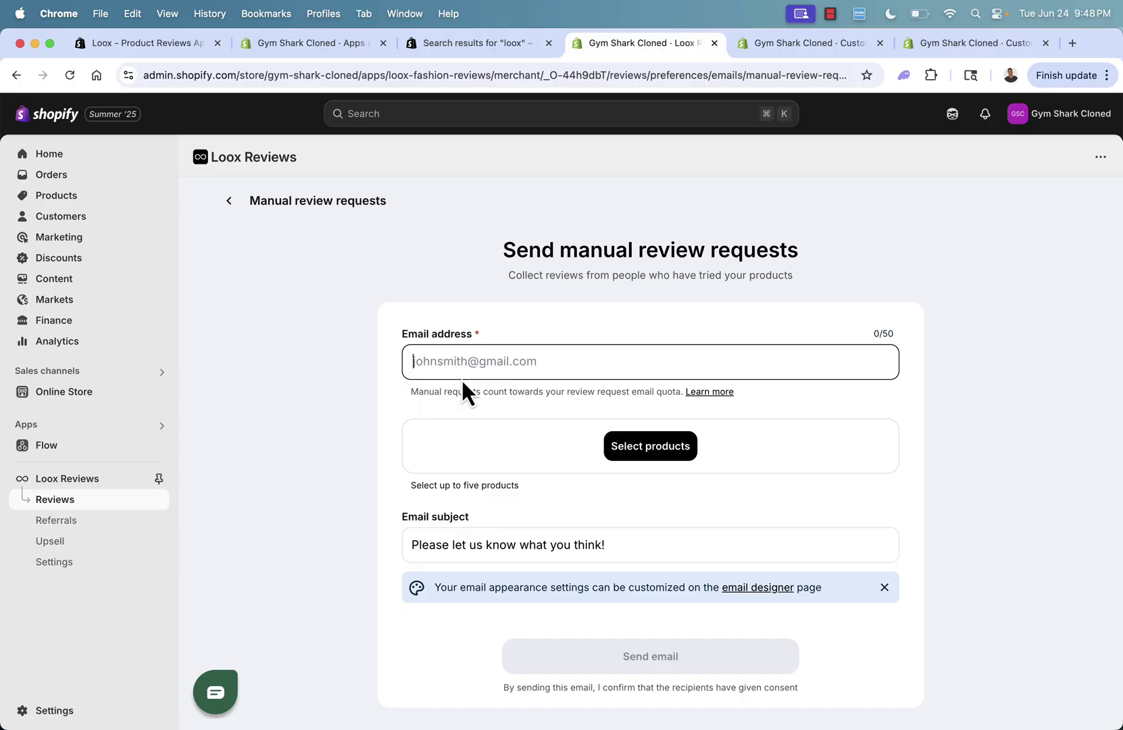
scroll(462, 387, down, 2)
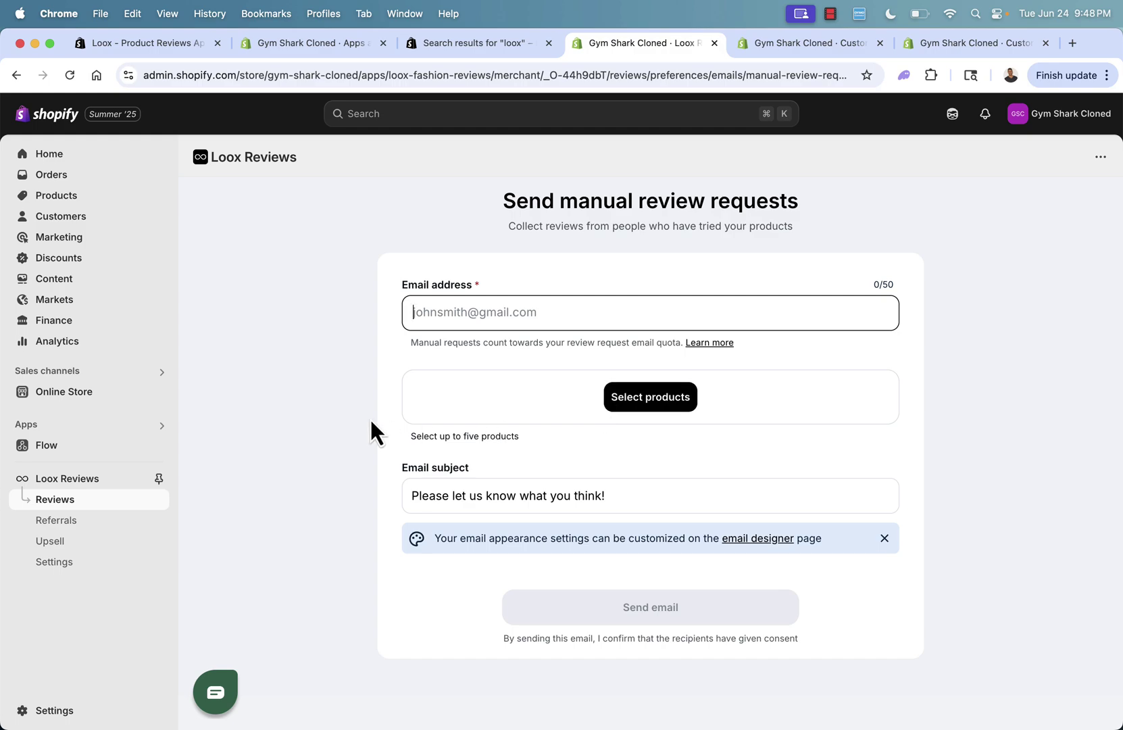
click(53, 481)
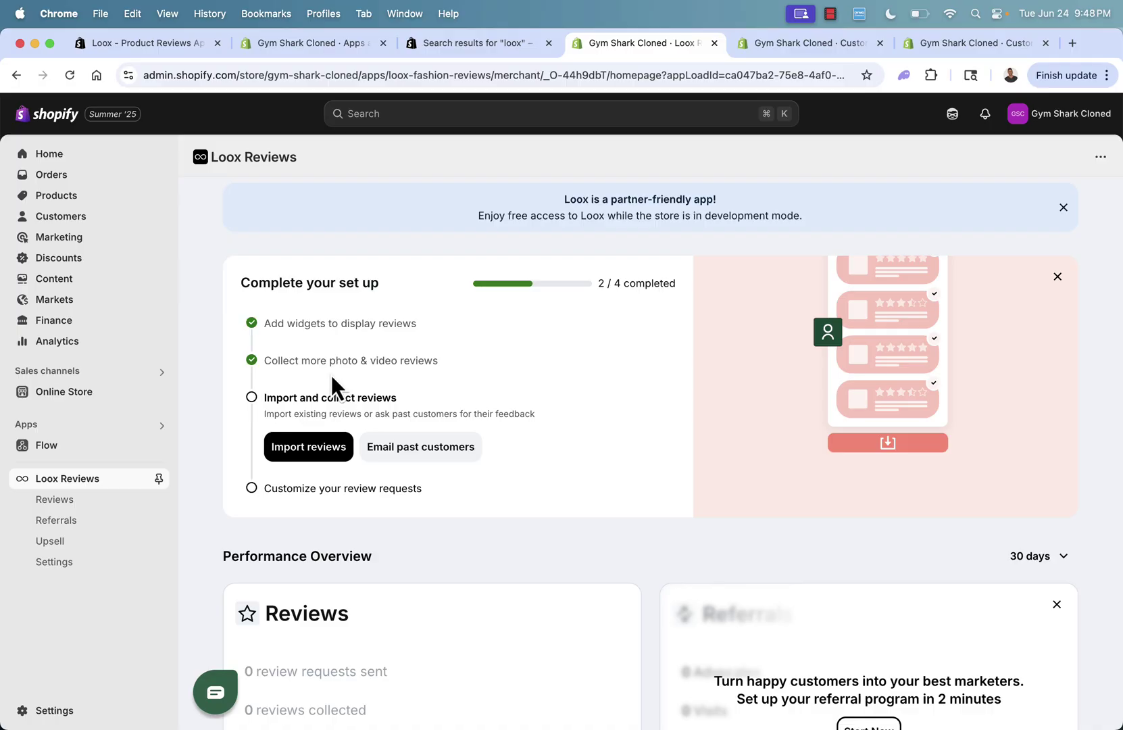
click(307, 457)
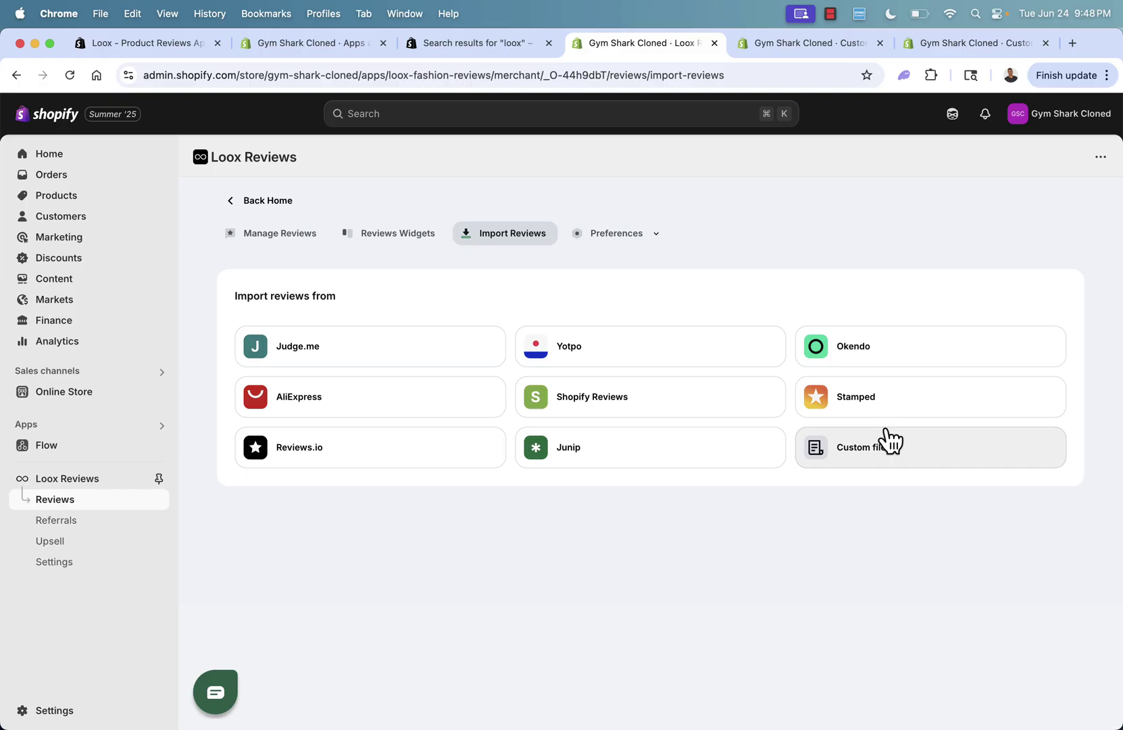
click(238, 202)
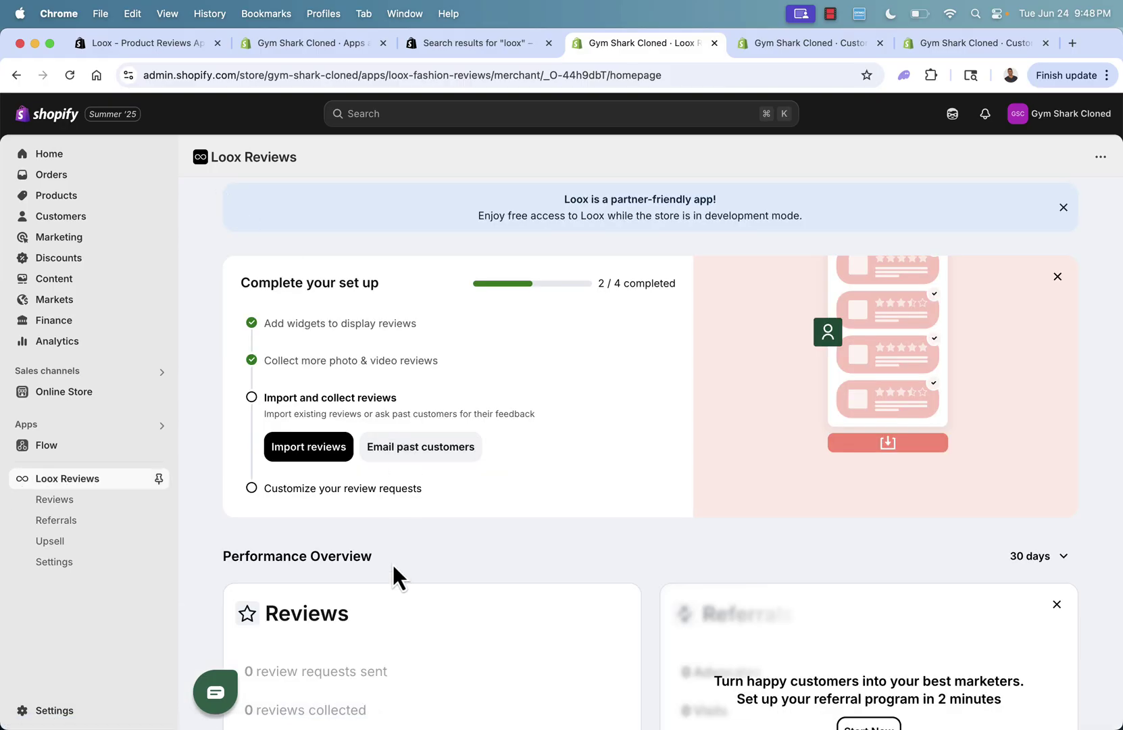
scroll(393, 563, down, 2)
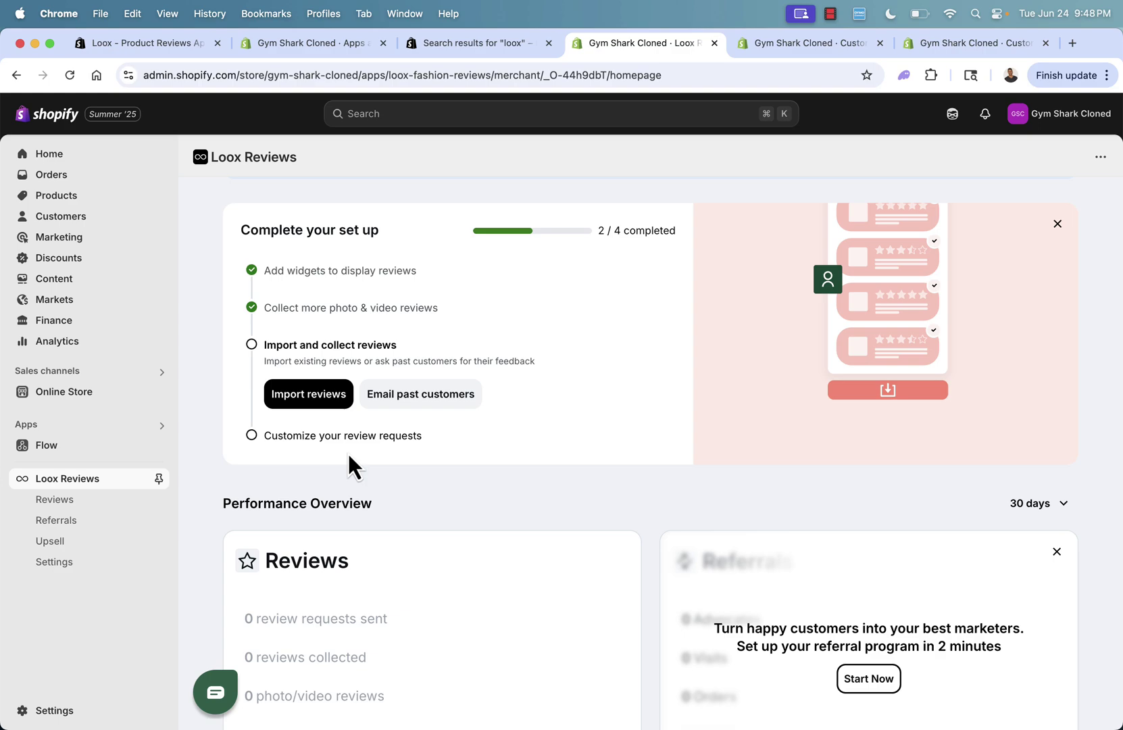
Step: Expand Customize your review requests and try editing the email subject, reverting the stray letters
click(346, 449)
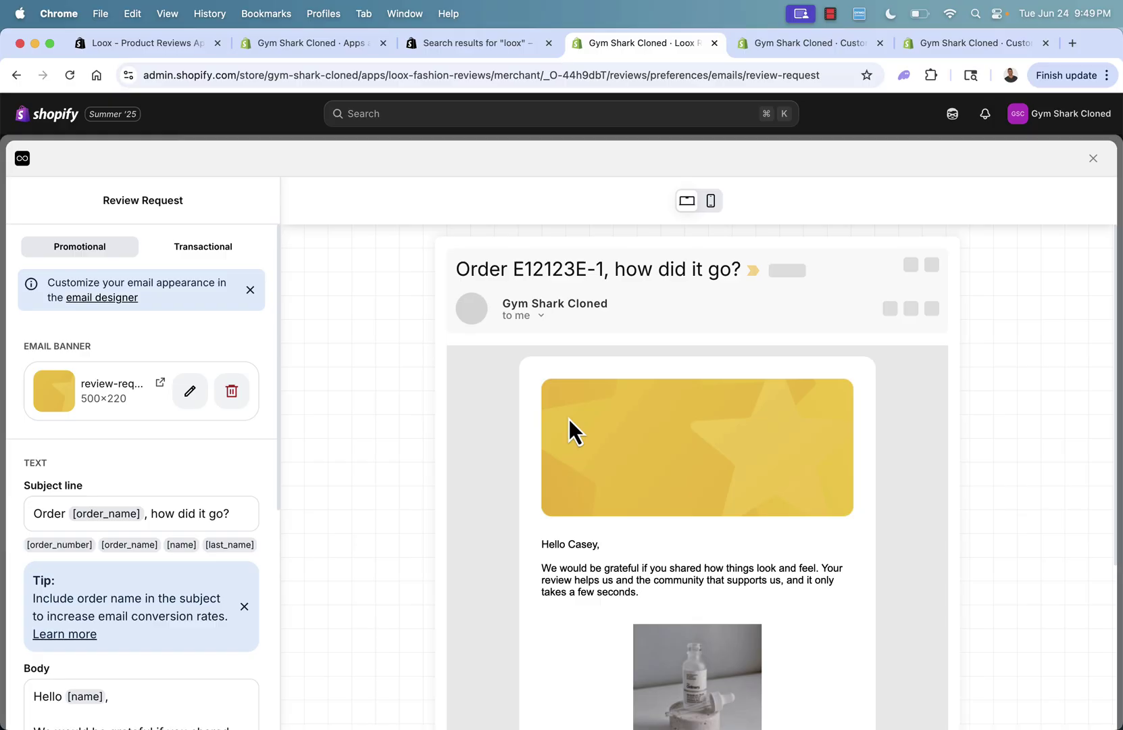
scroll(568, 418, down, 3)
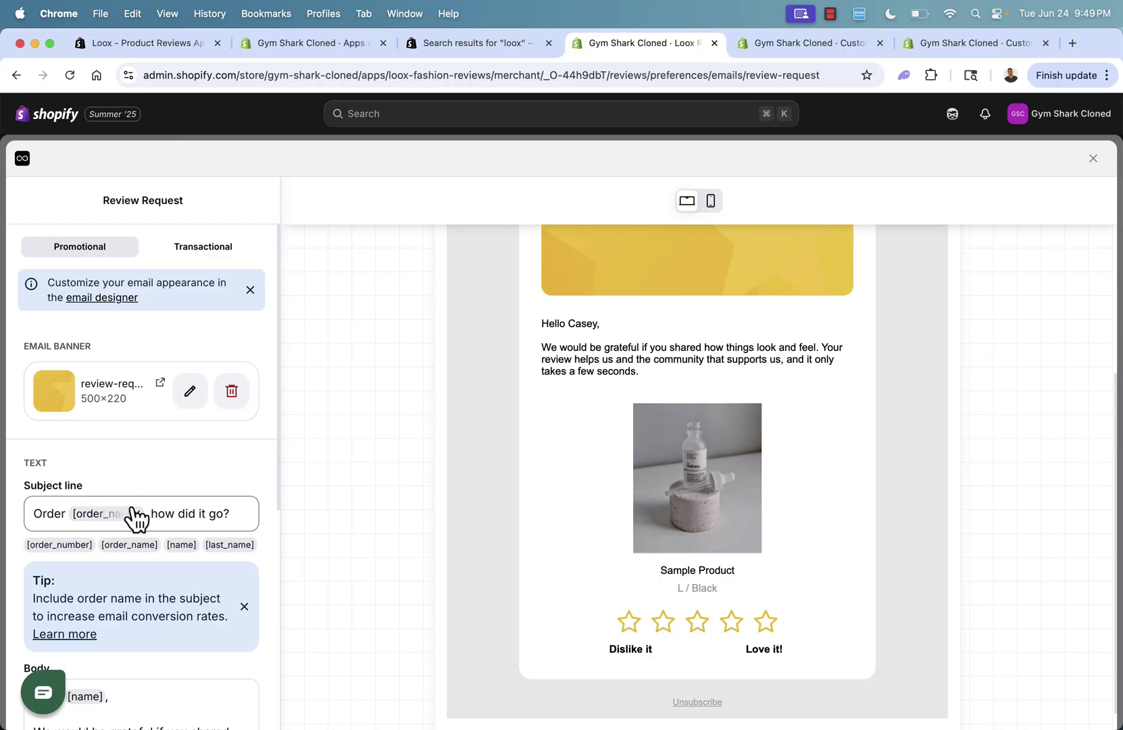
mouse_move(129, 546)
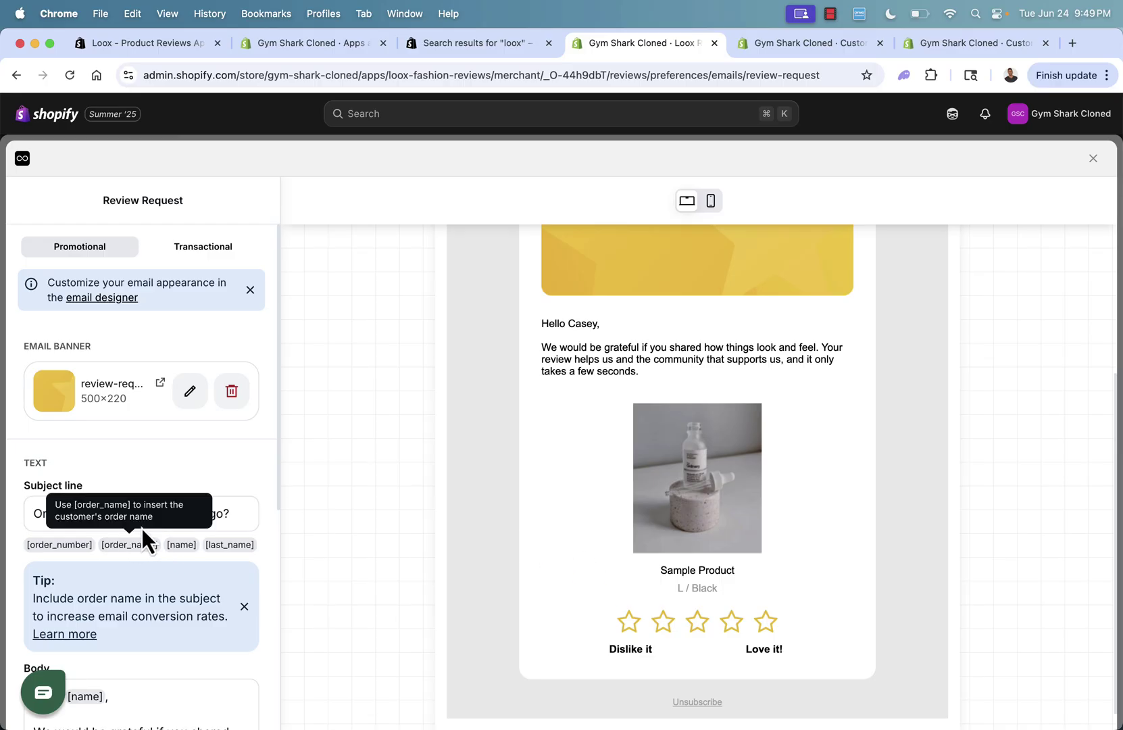
scroll(594, 369, down, 1)
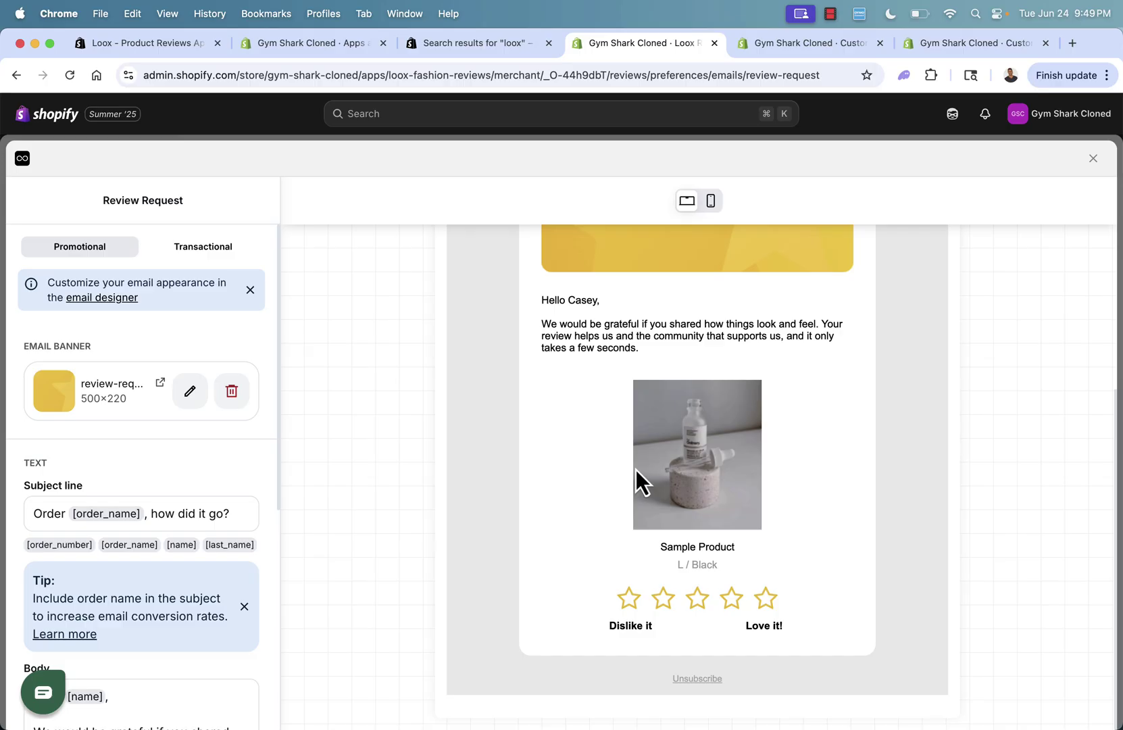
scroll(571, 439, up, 3)
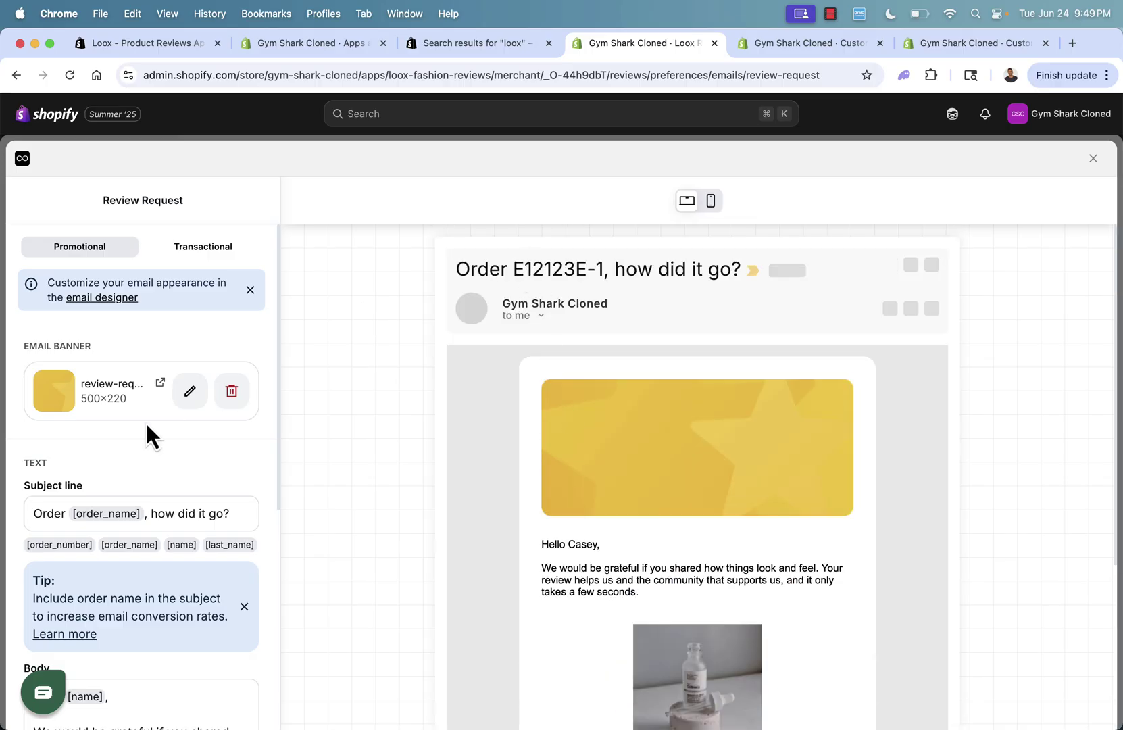
click(194, 514)
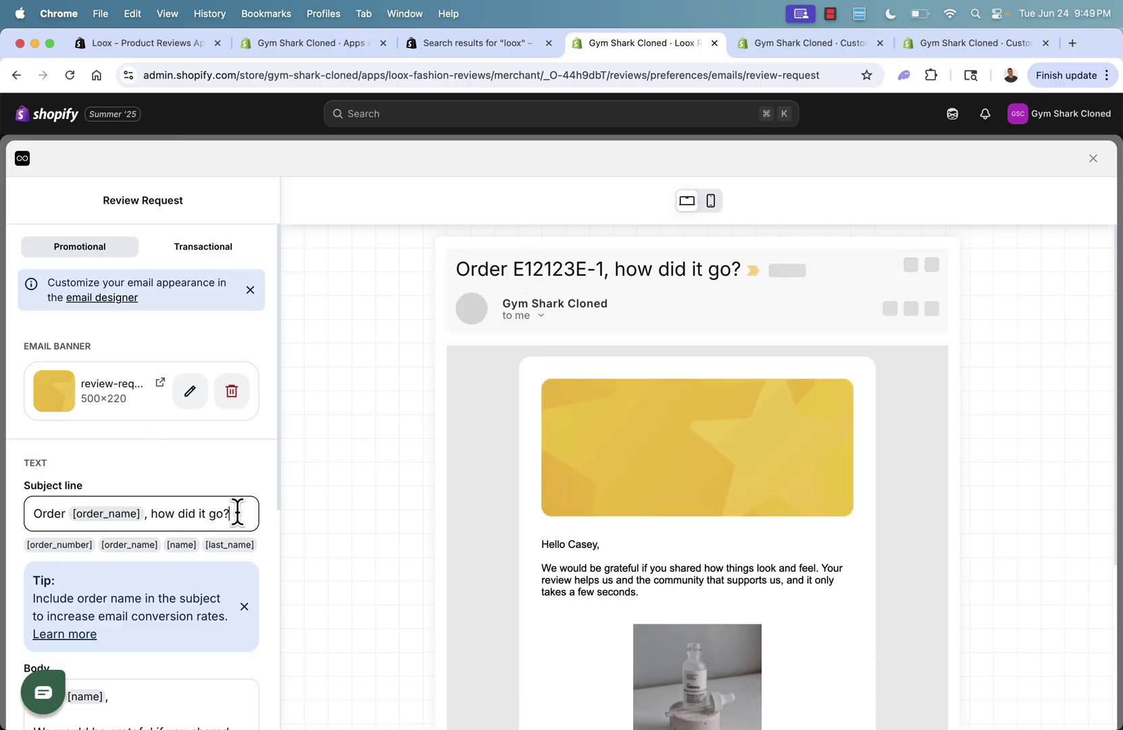
click(28, 514)
text(BHe)
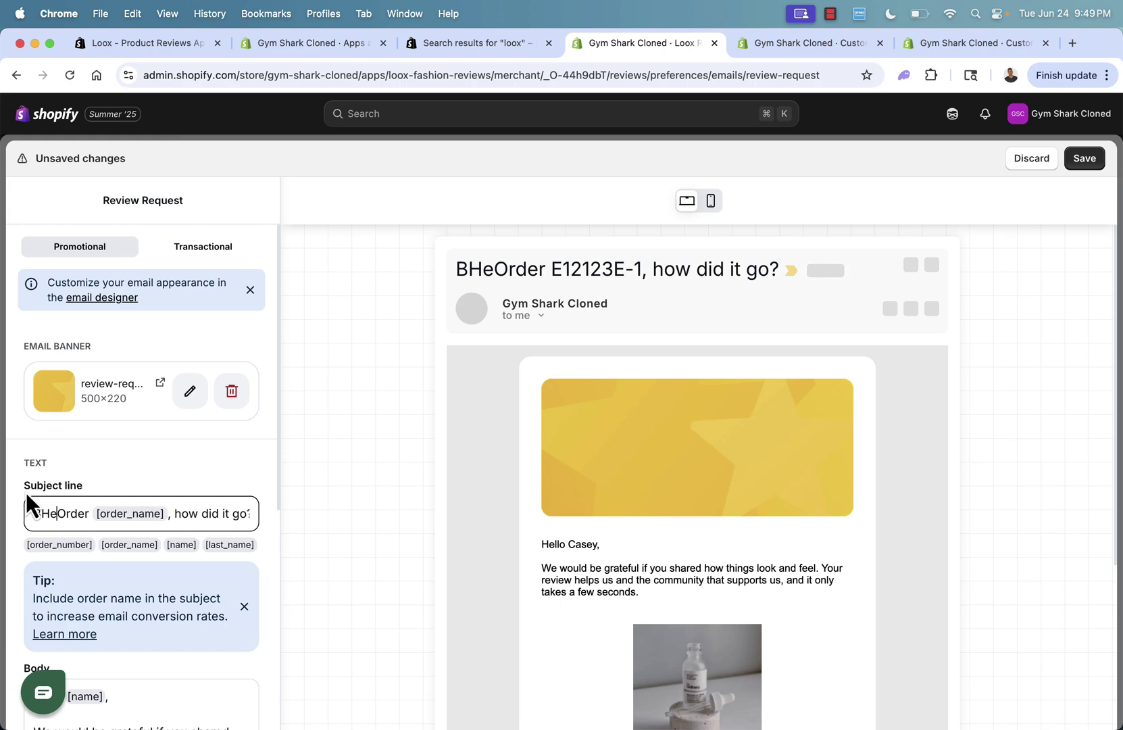
key(BackSpace)
key(BackSpace)
key(BackSpace)
text(Hey there -)
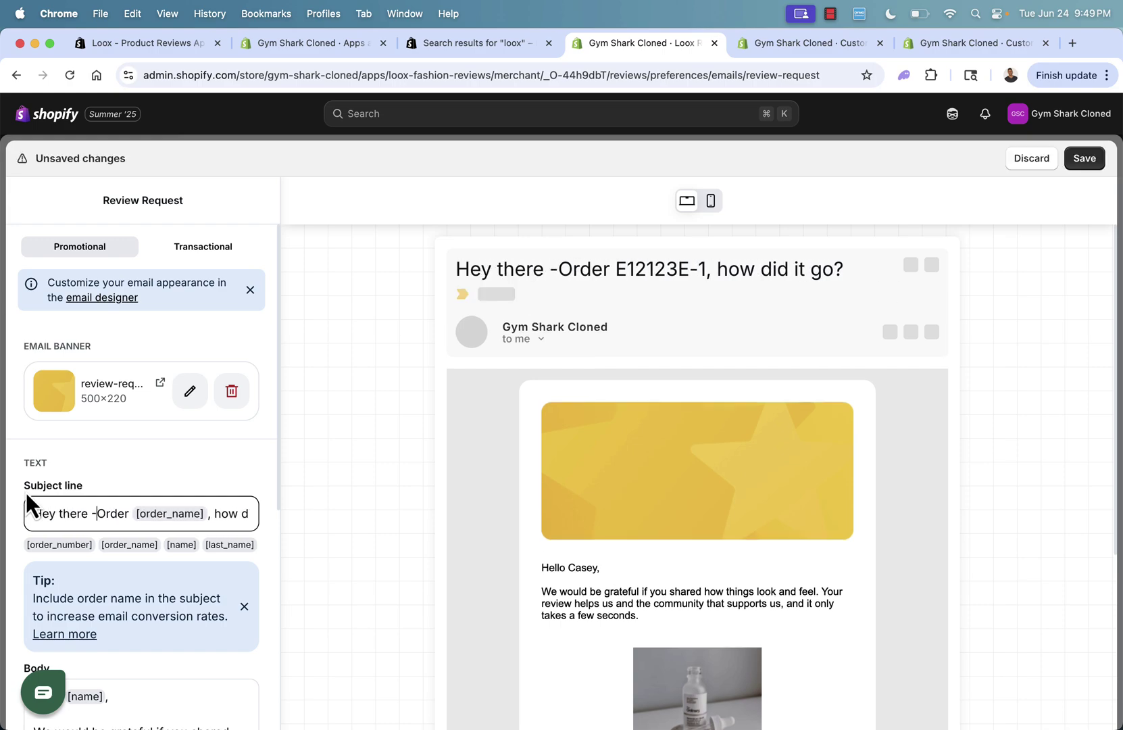
key(BackSpace)
key(BackSpace)
key(BackSpace)
key(BackSpace)
key(BackSpace)
key(BackSpace)
key(BackSpace)
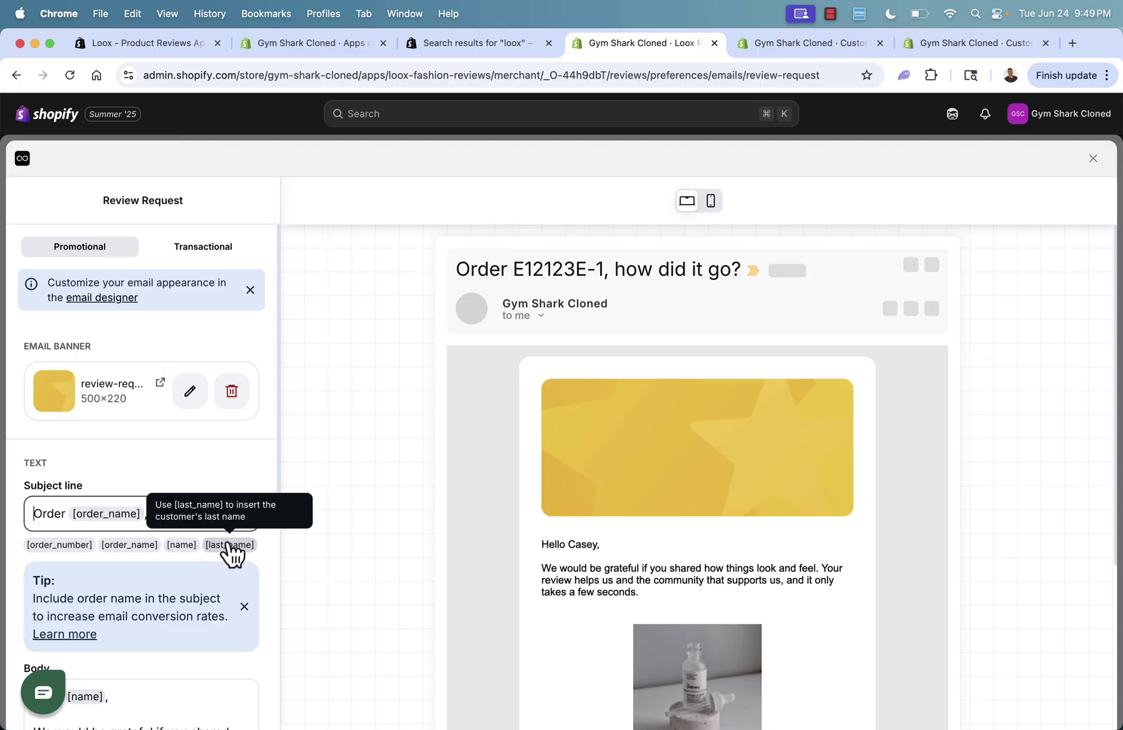
scroll(233, 553, down, 2)
scroll(233, 553, down, 1)
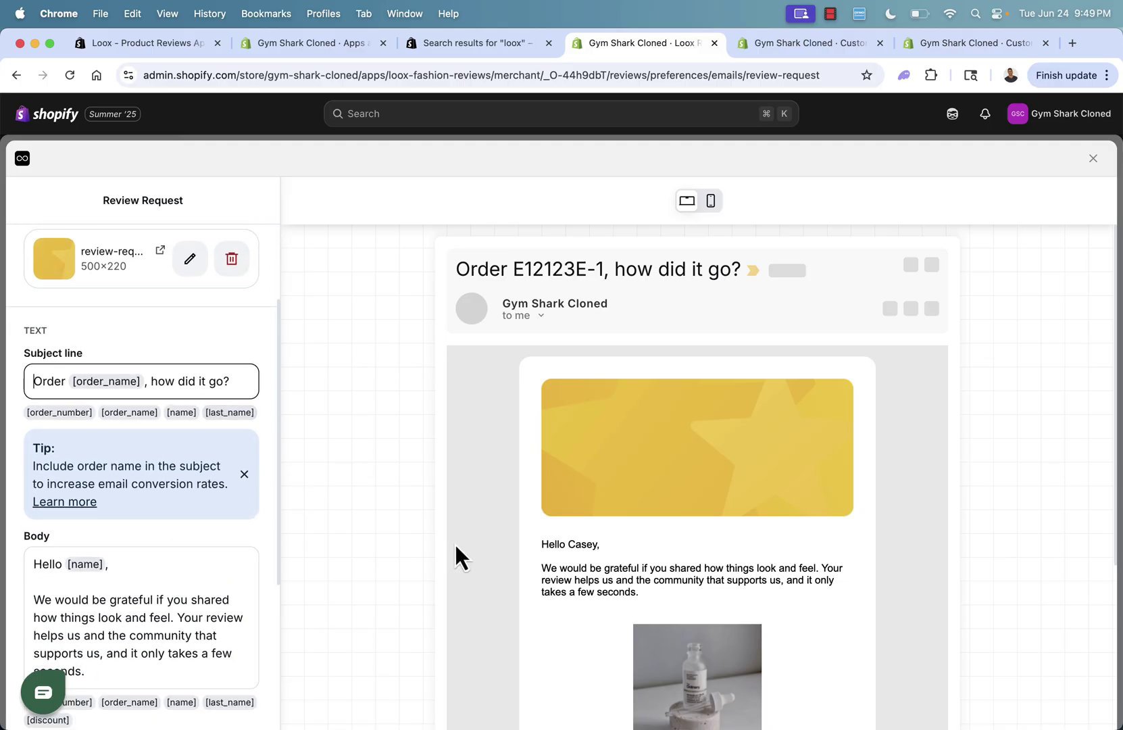
scroll(193, 597, down, 1)
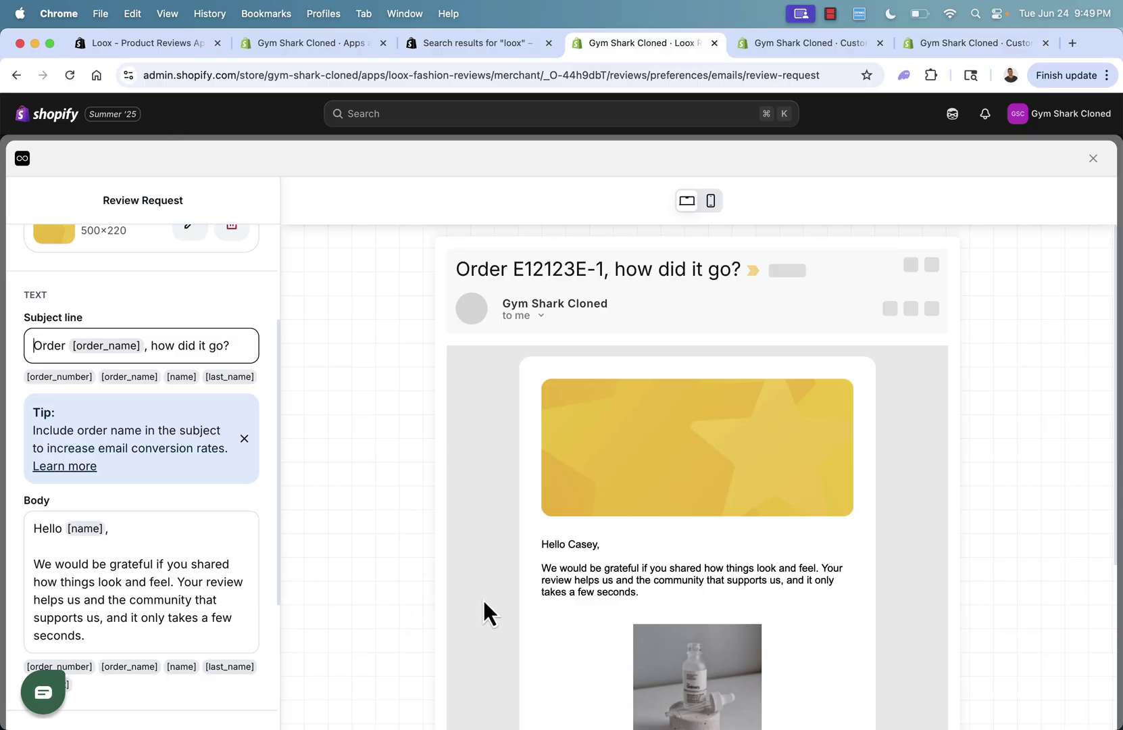
scroll(484, 603, down, 1)
scroll(483, 599, down, 3)
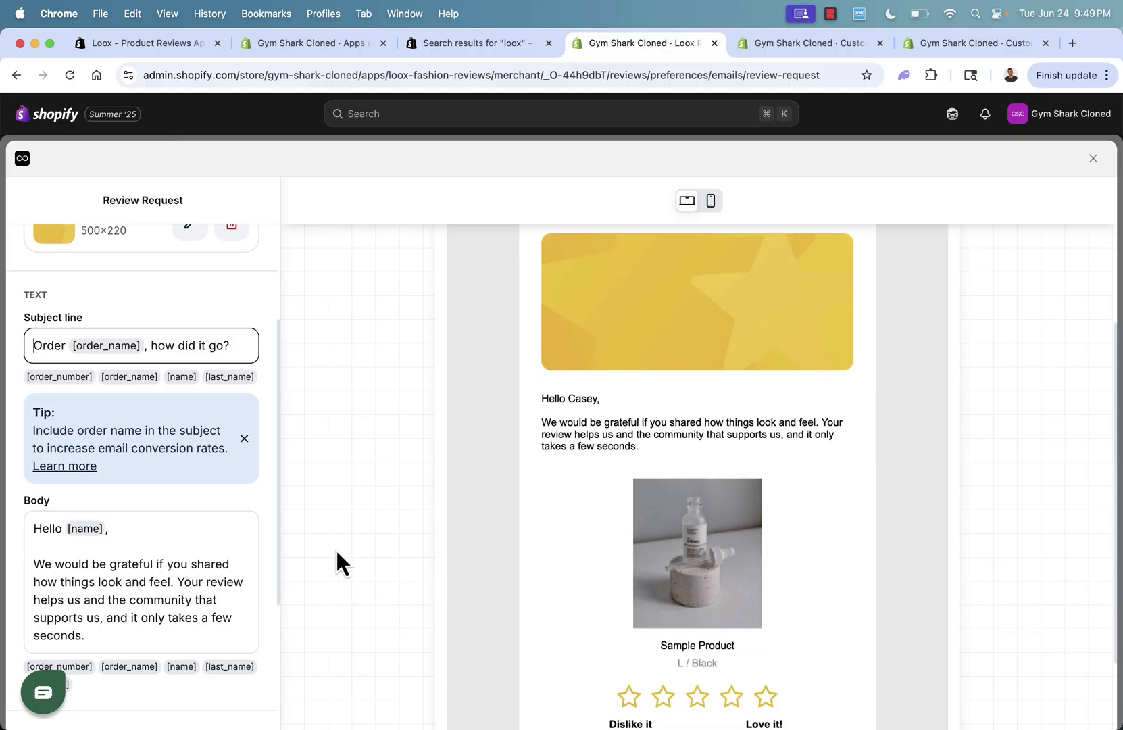
scroll(325, 549, up, 4)
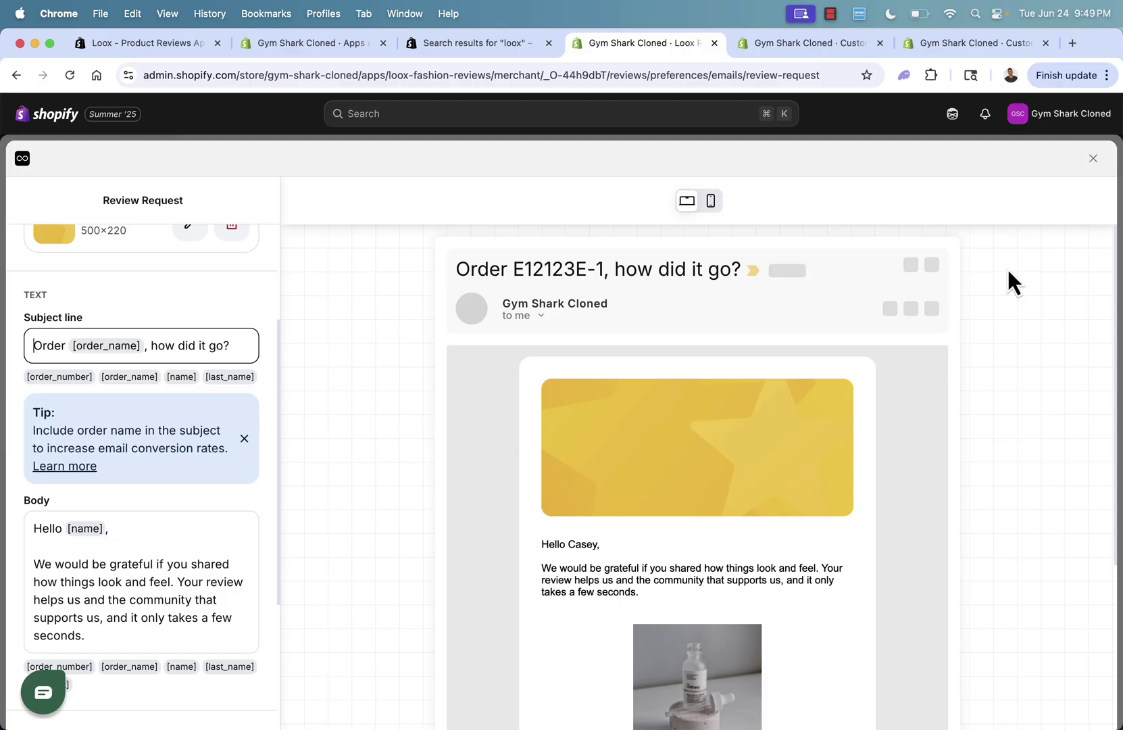
Step: Enable separate domestic/international timing, set international orders to 28 days, and save
click(1093, 161)
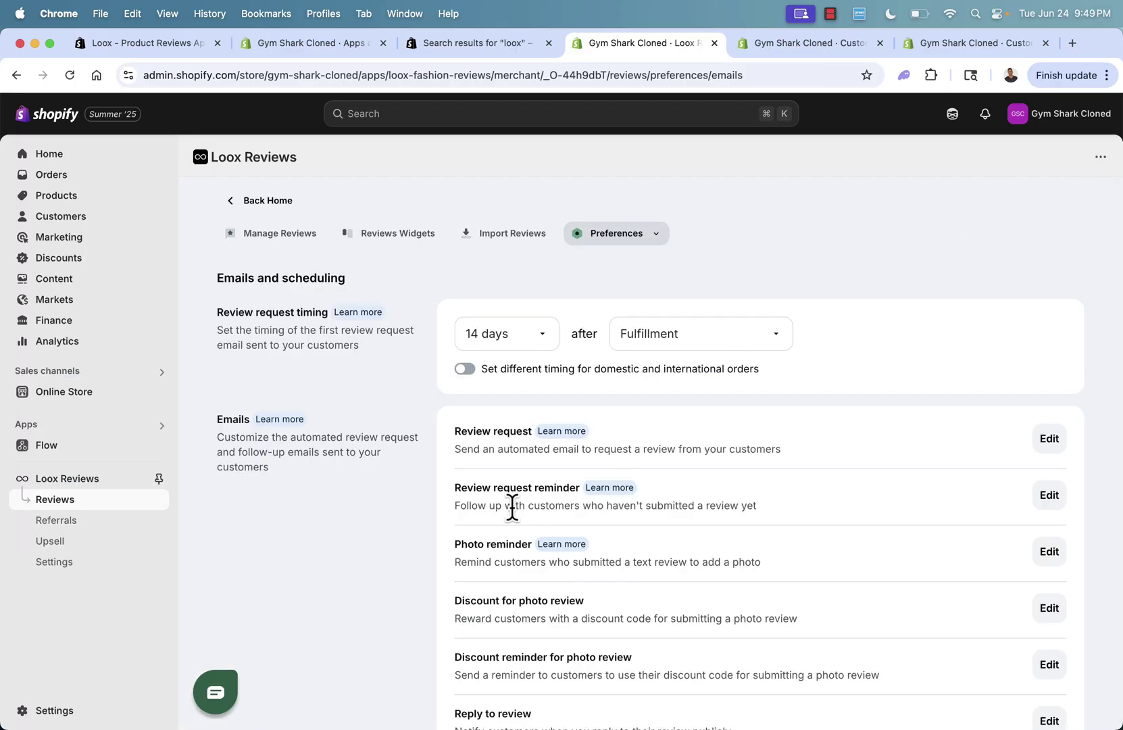
scroll(512, 506, down, 1)
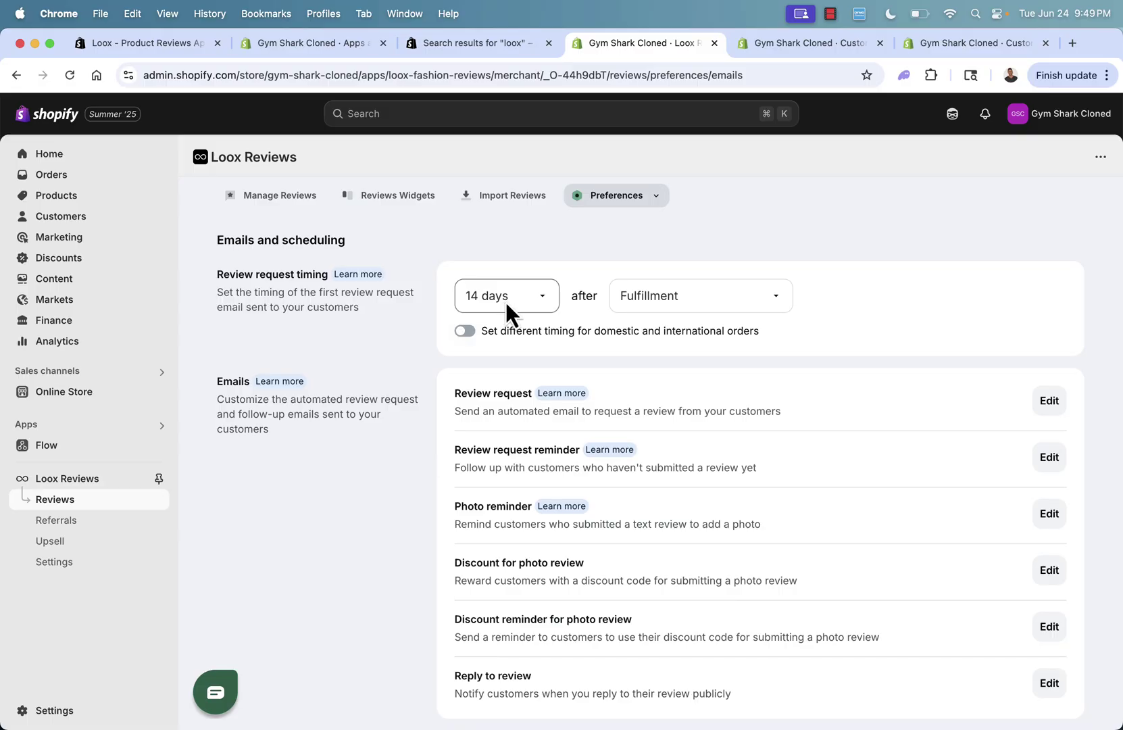
click(465, 332)
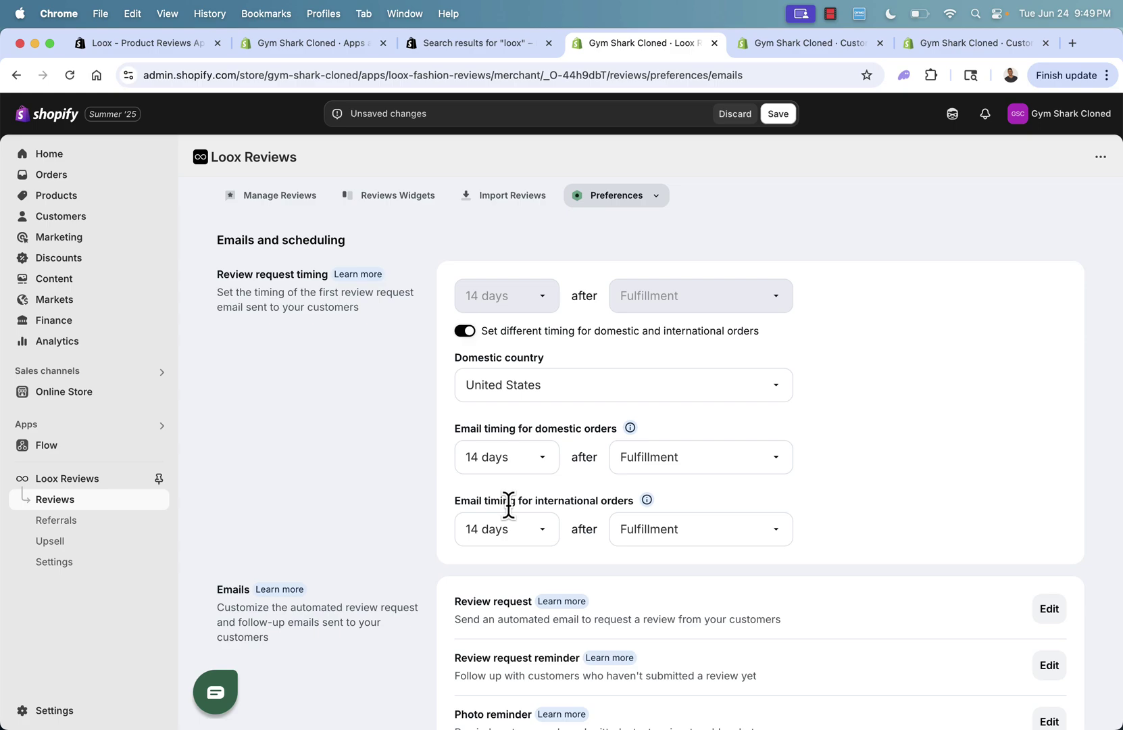
click(504, 532)
scroll(500, 579, down, 1)
scroll(501, 608, down, 5)
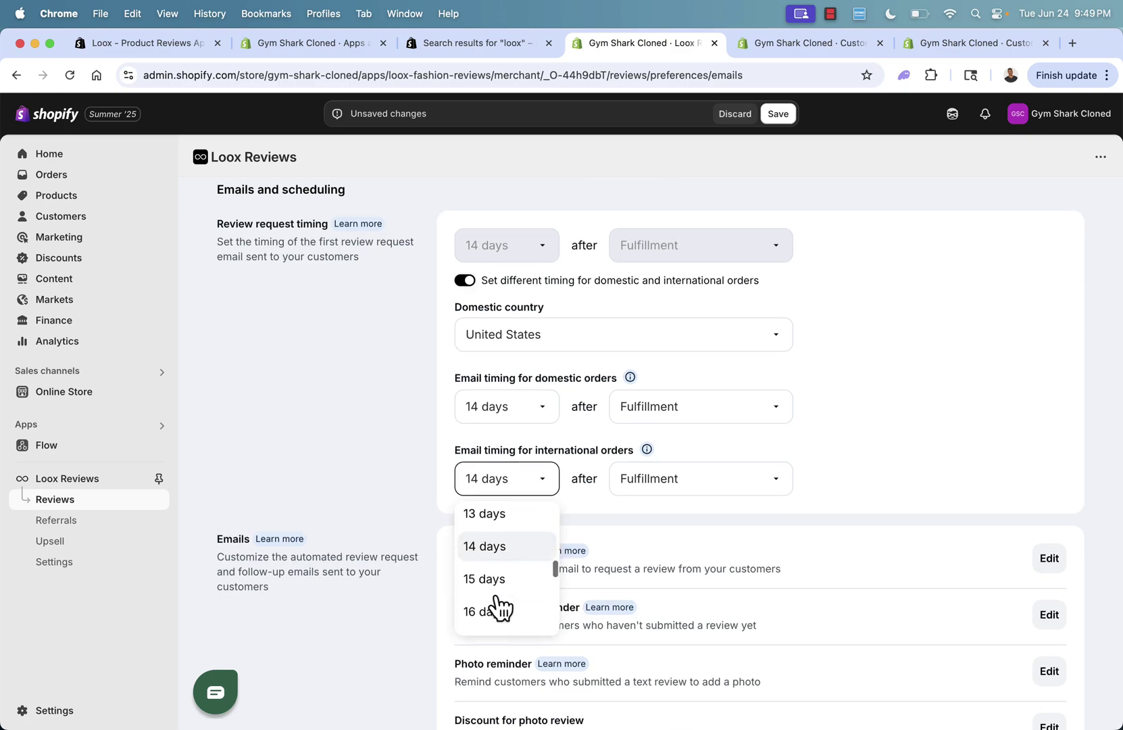
scroll(500, 608, down, 3)
scroll(500, 608, down, 3)
click(488, 534)
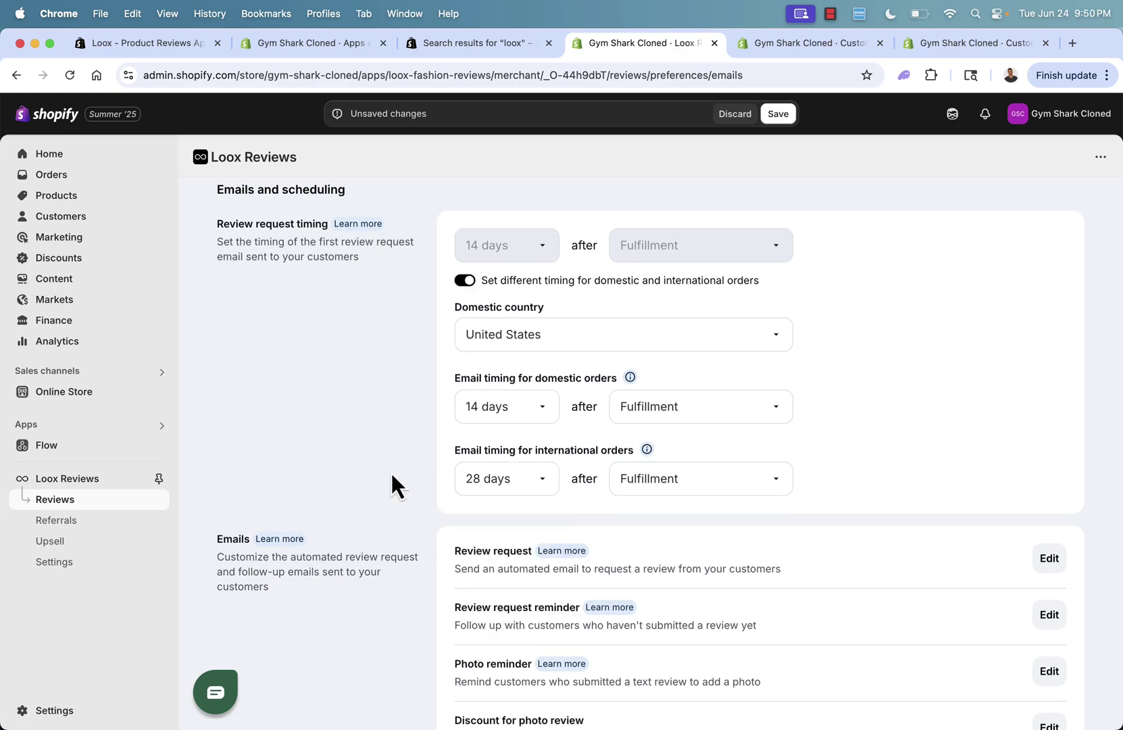
click(778, 114)
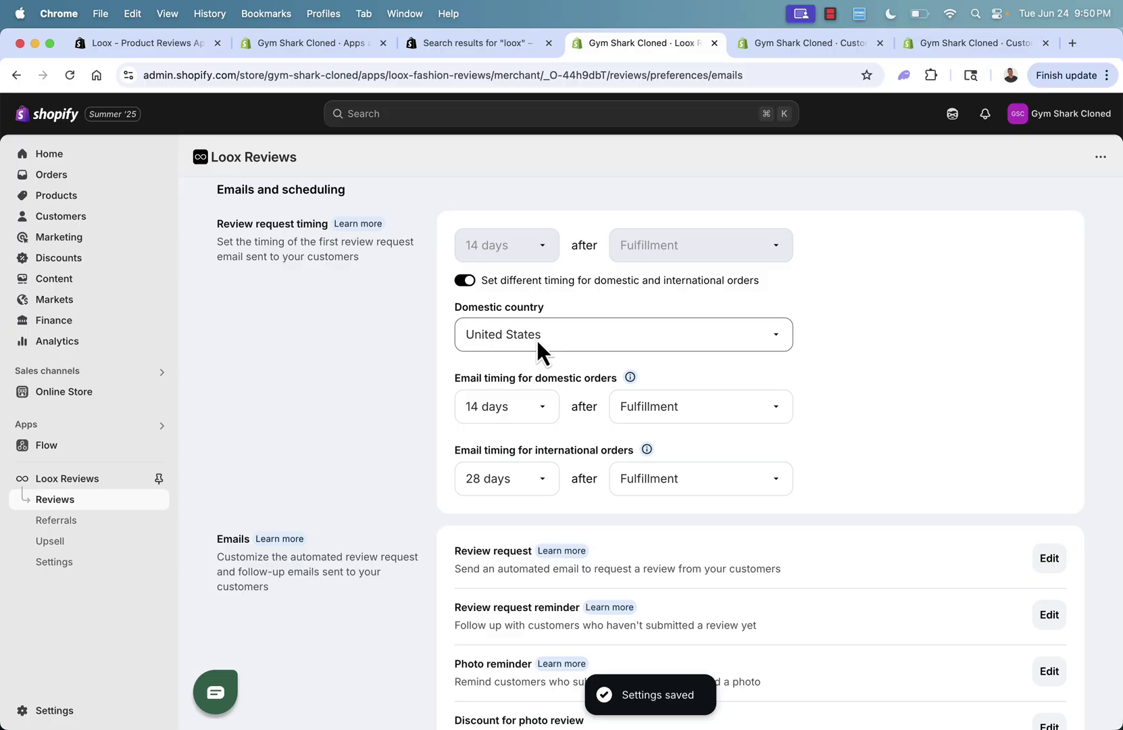
scroll(319, 428, down, 4)
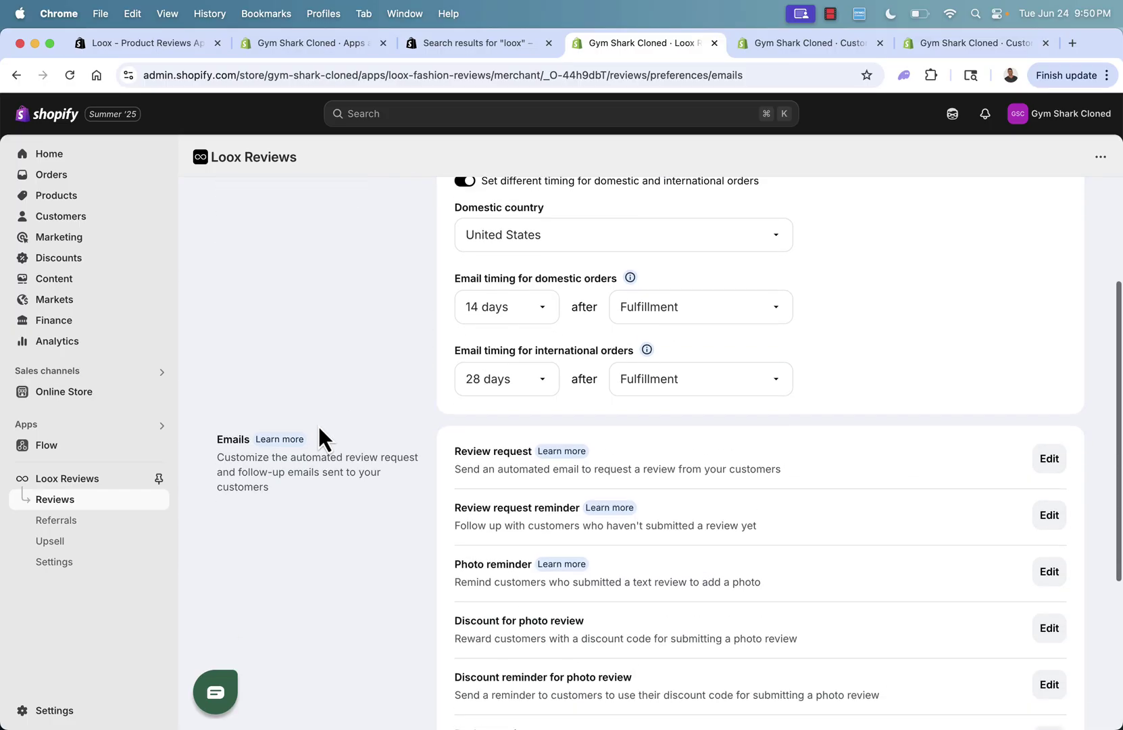
scroll(312, 395, down, 1)
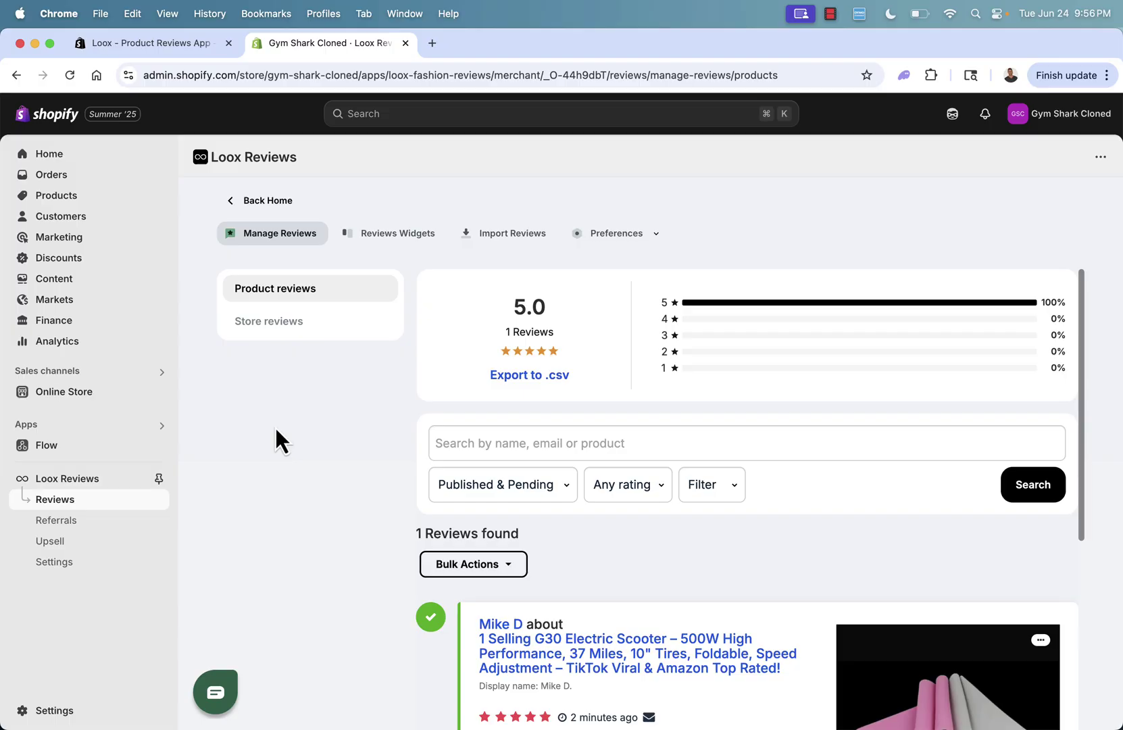
scroll(441, 539, down, 5)
scroll(472, 584, down, 2)
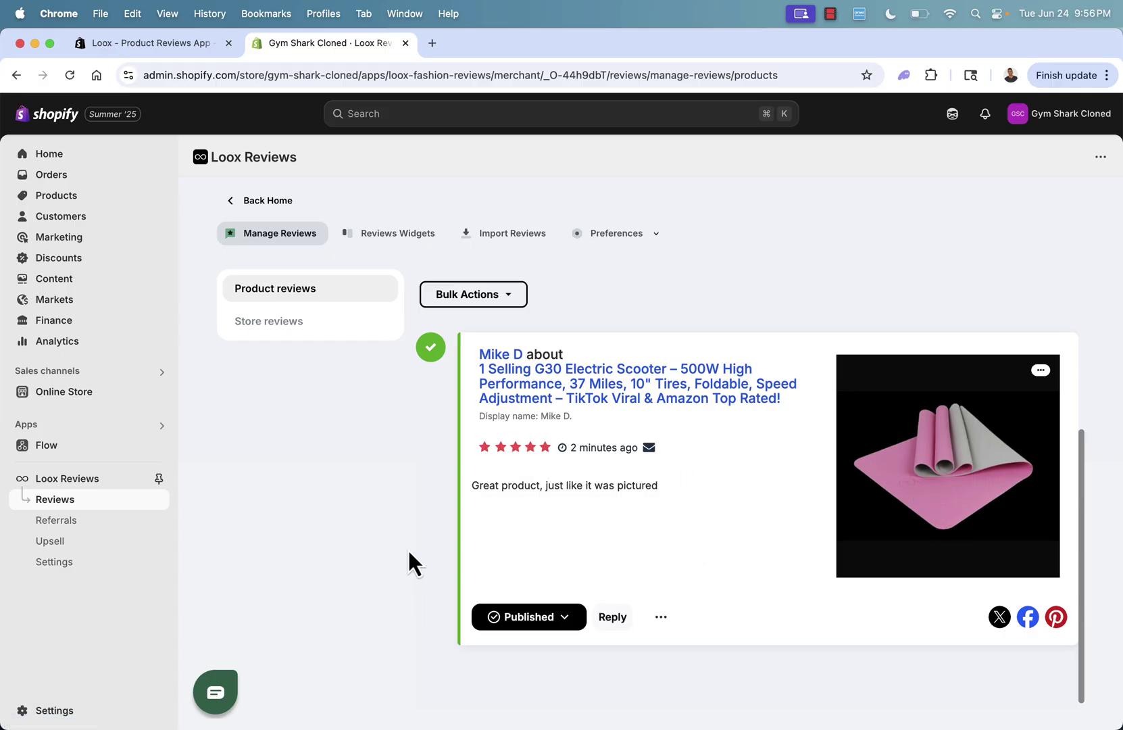
Step: Show the Reviews Widgets catalog of product, star rating, pop-up and sidebar widgets
click(391, 244)
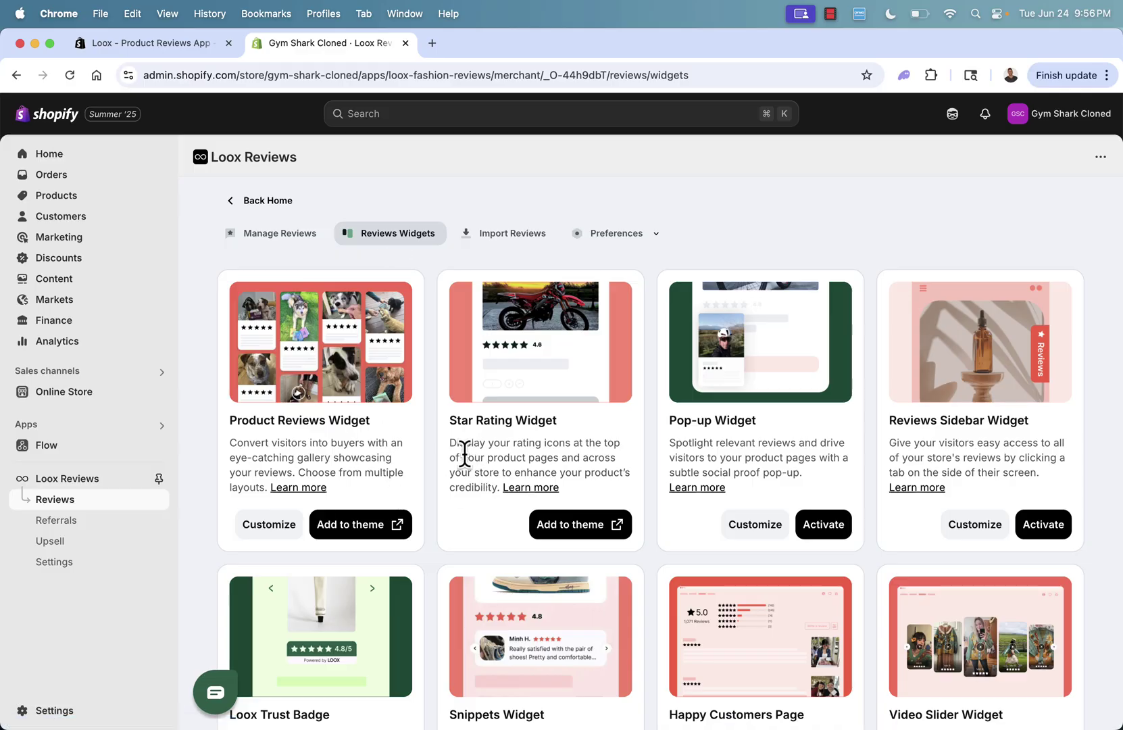
scroll(482, 443, down, 1)
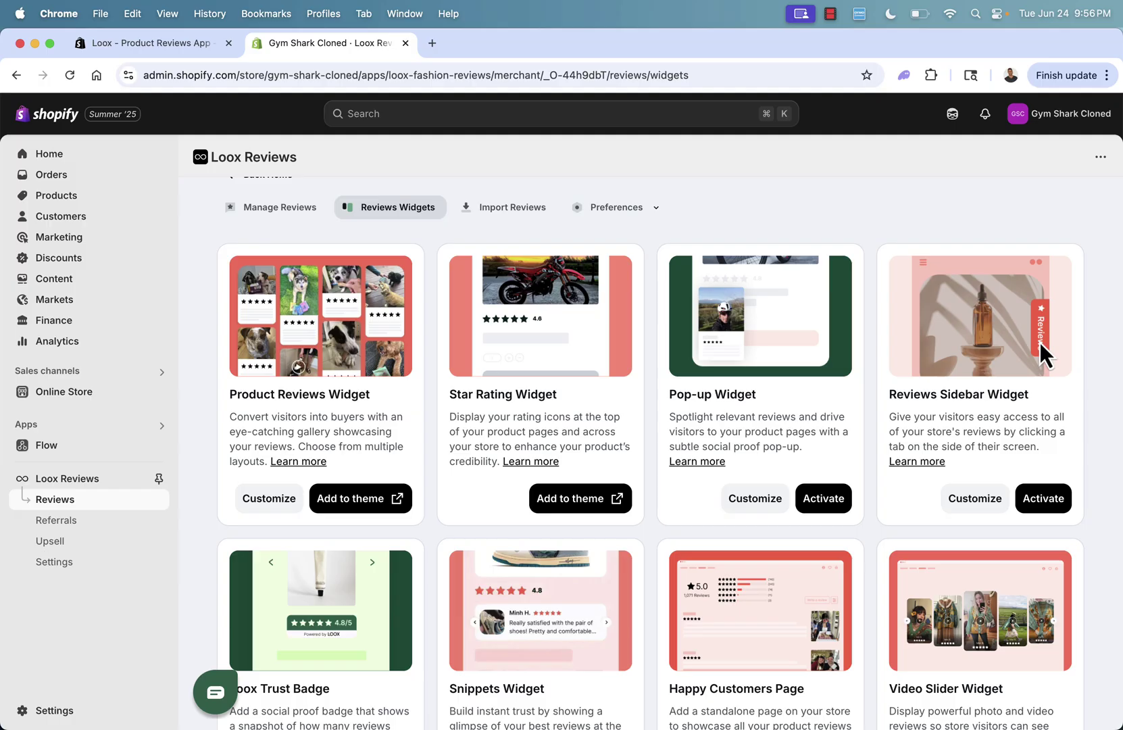
scroll(641, 483, down, 3)
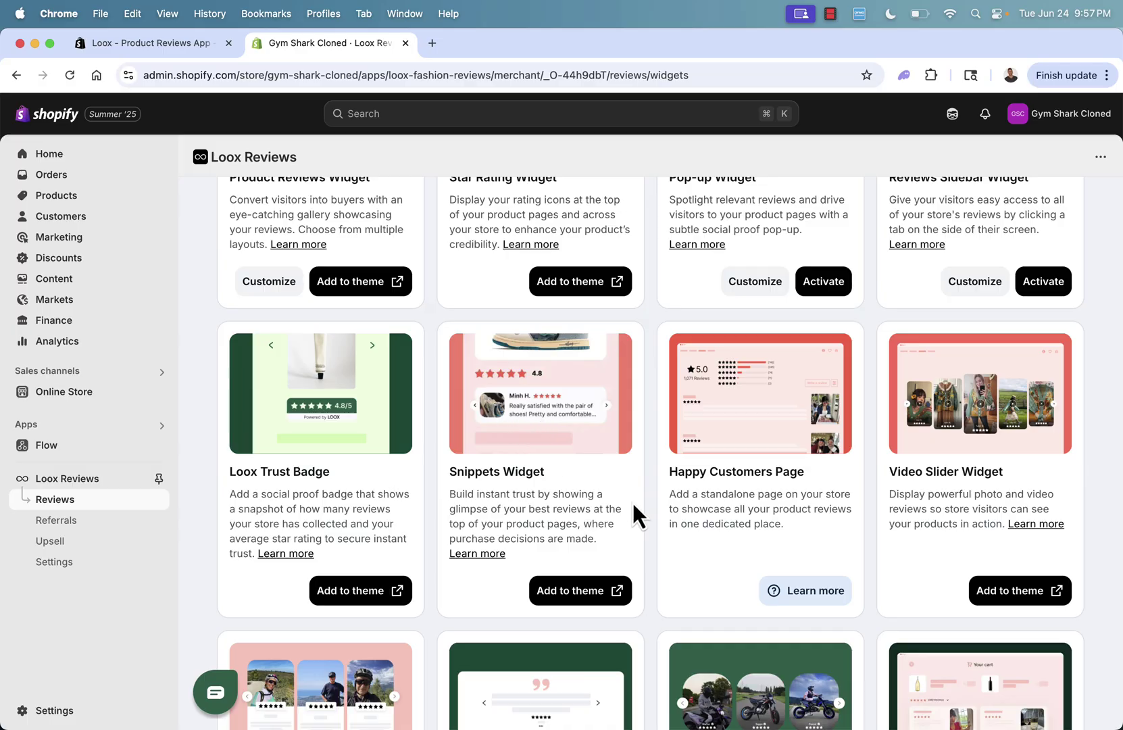
scroll(632, 501, down, 1)
scroll(933, 447, down, 2)
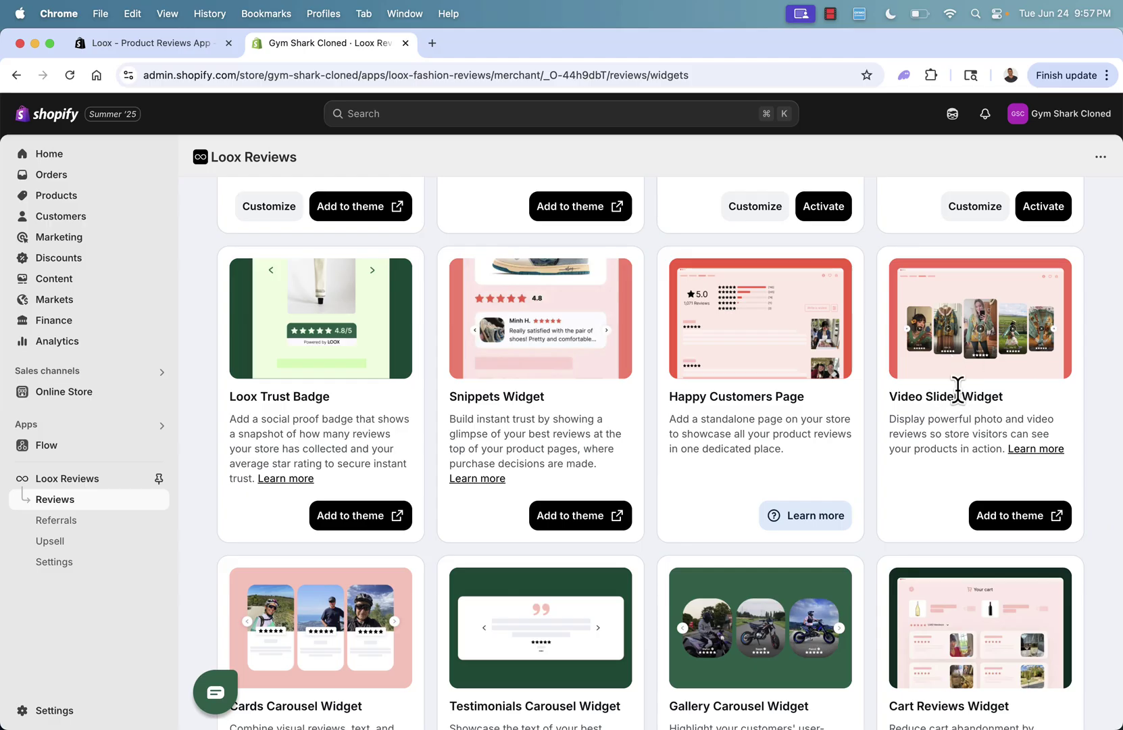
scroll(937, 421, down, 3)
scroll(913, 418, down, 1)
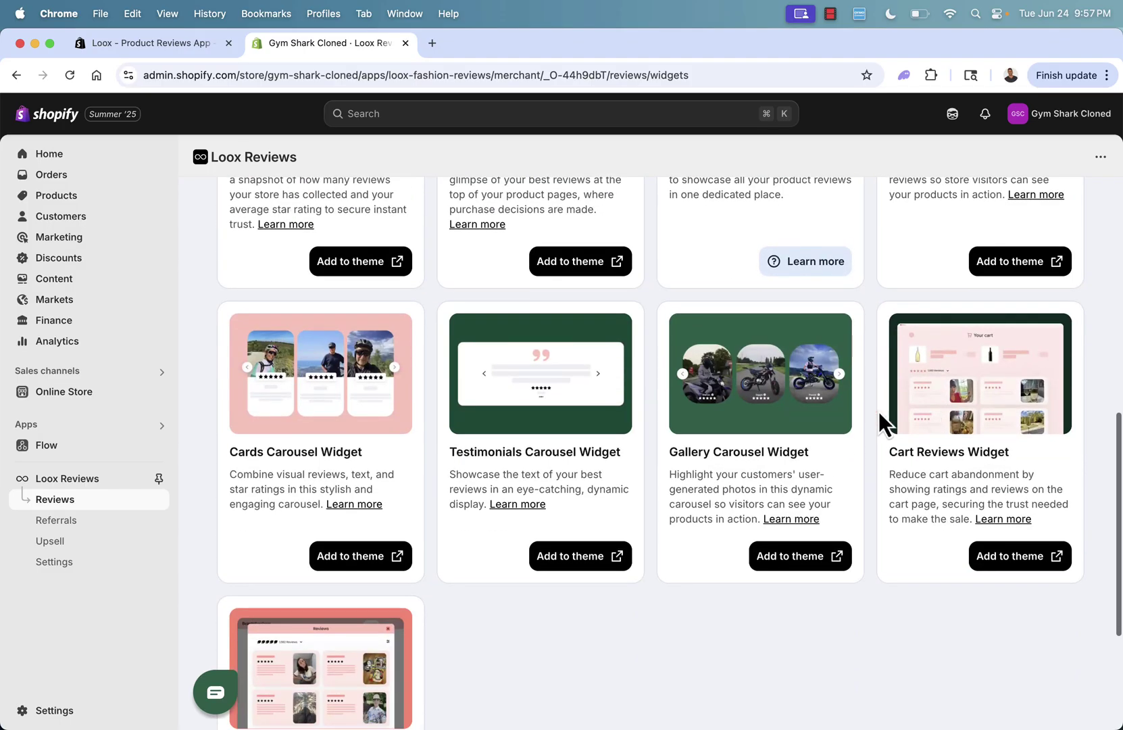
scroll(591, 474, down, 1)
scroll(591, 474, down, 1)
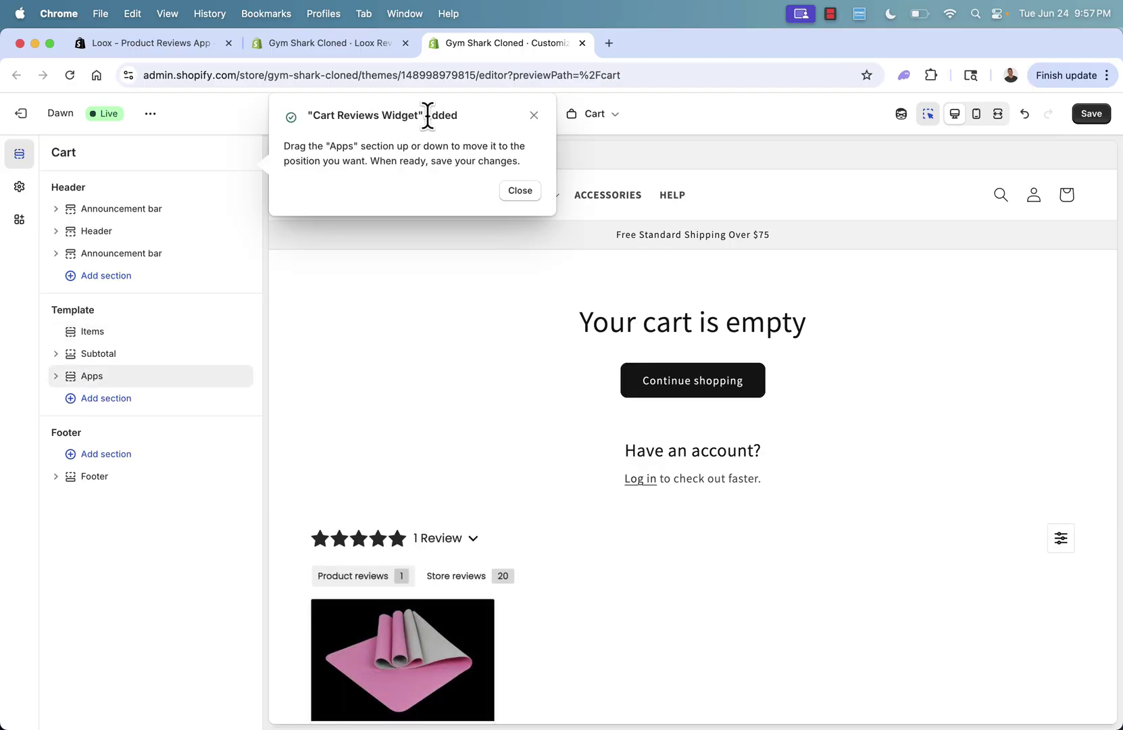
mouse_move(61, 390)
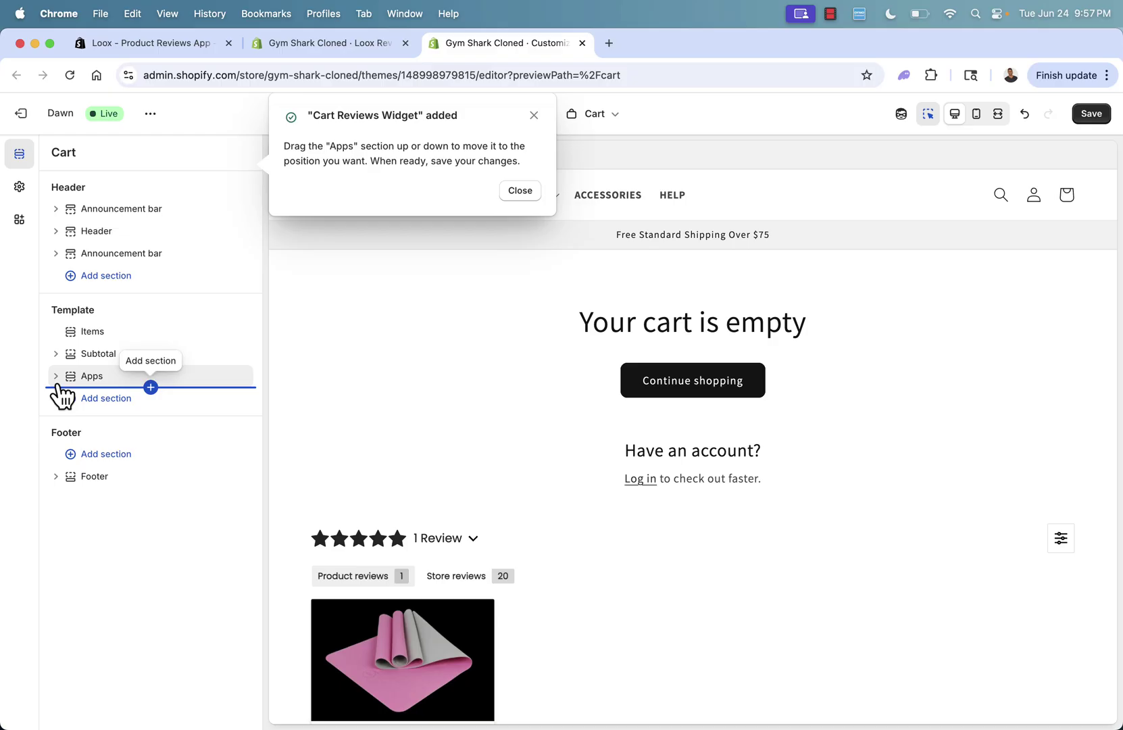
Step: In the Cart Reviews Widget block, enable photo-only reviews and hidden thumbnails, keeping it visible on an empty cart
click(56, 383)
click(98, 404)
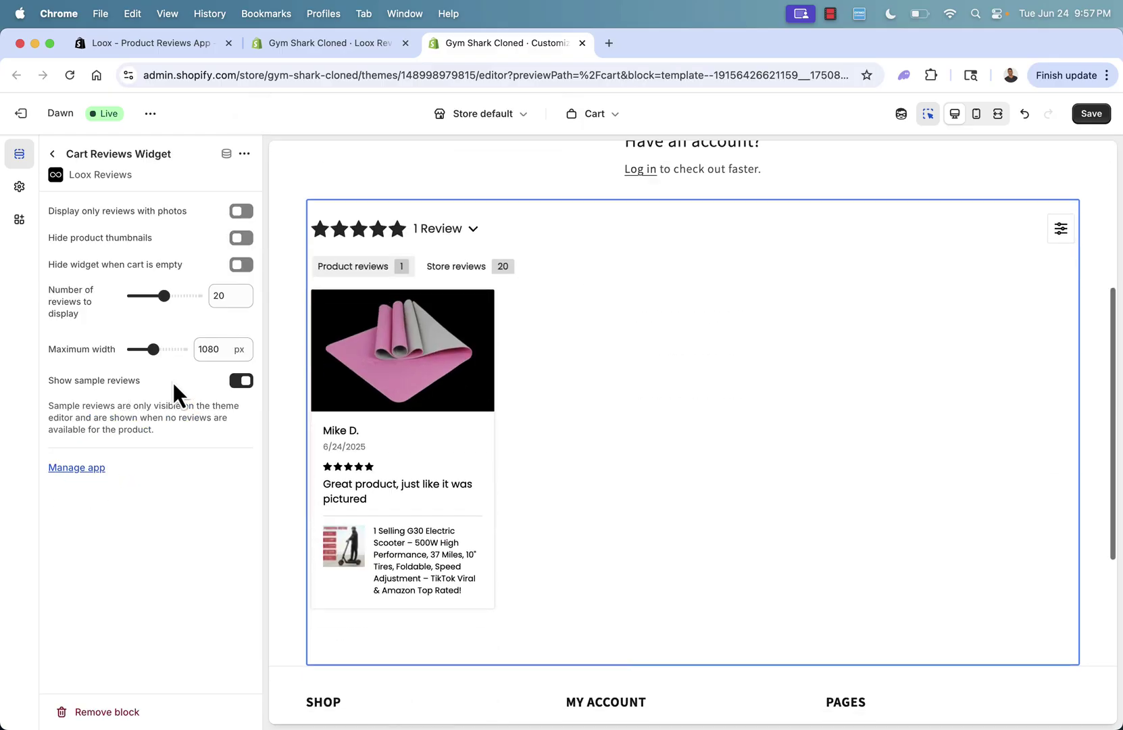
click(243, 211)
click(242, 238)
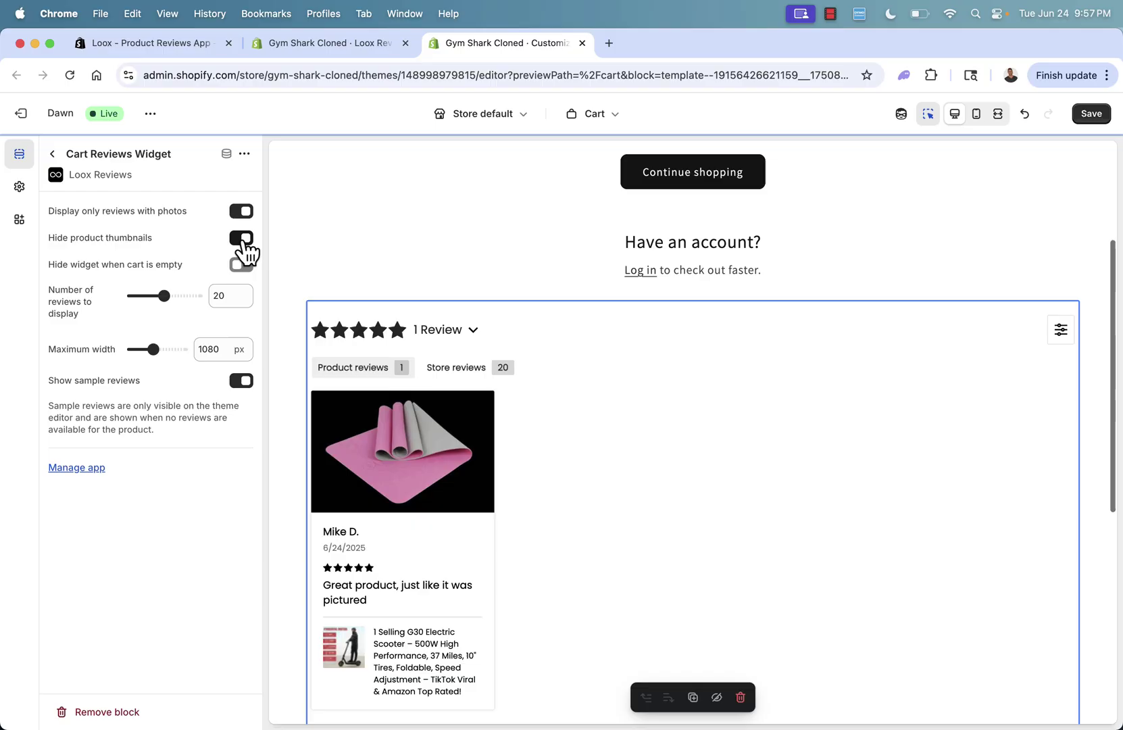
click(243, 265)
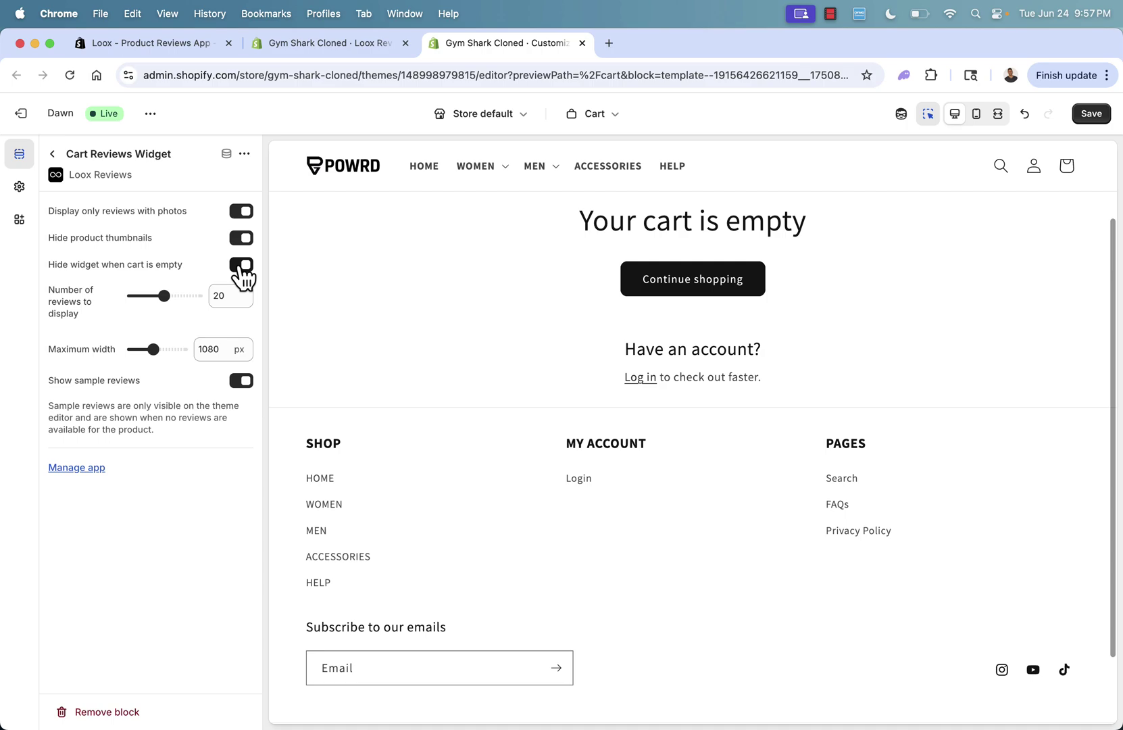
click(240, 266)
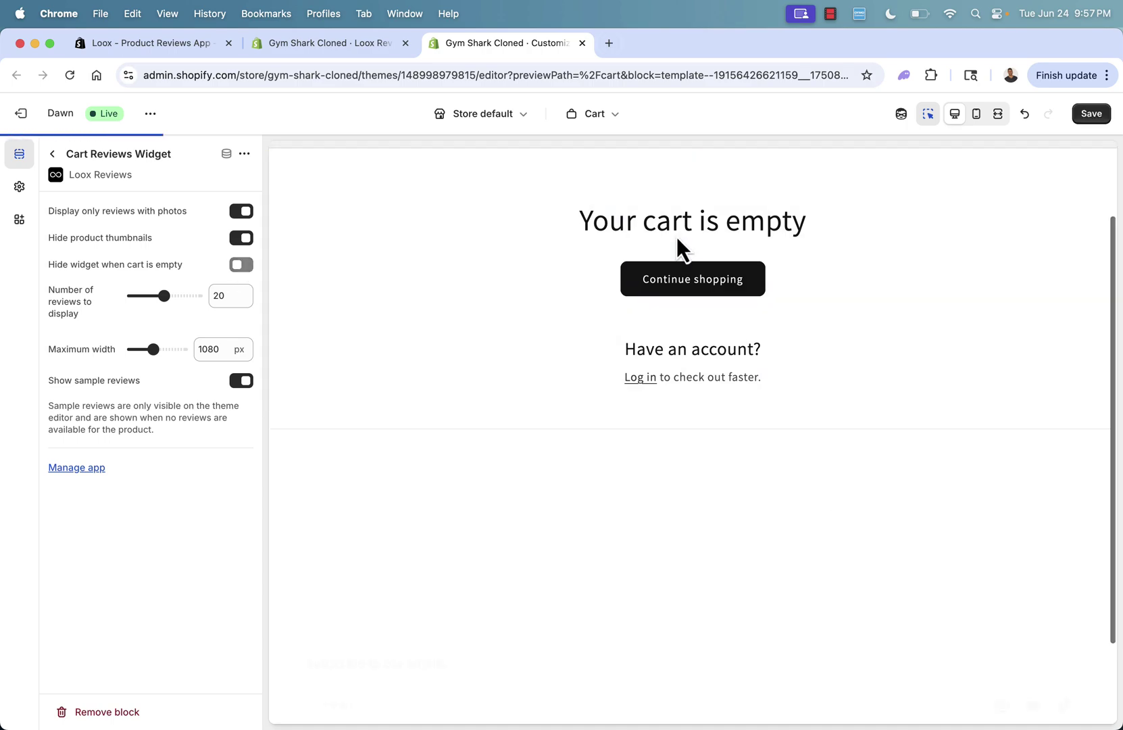
Step: Set the number of reviews to 15, save the theme and return to the Loox widgets page
double_click(217, 299)
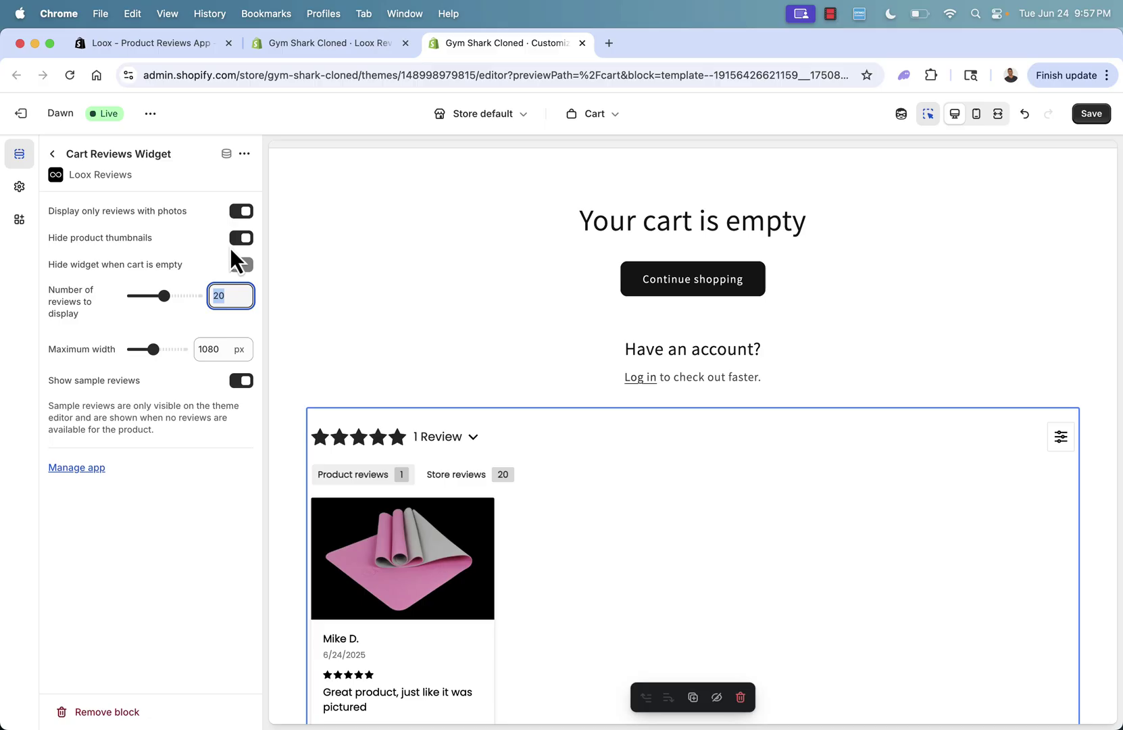
text(15)
click(1101, 117)
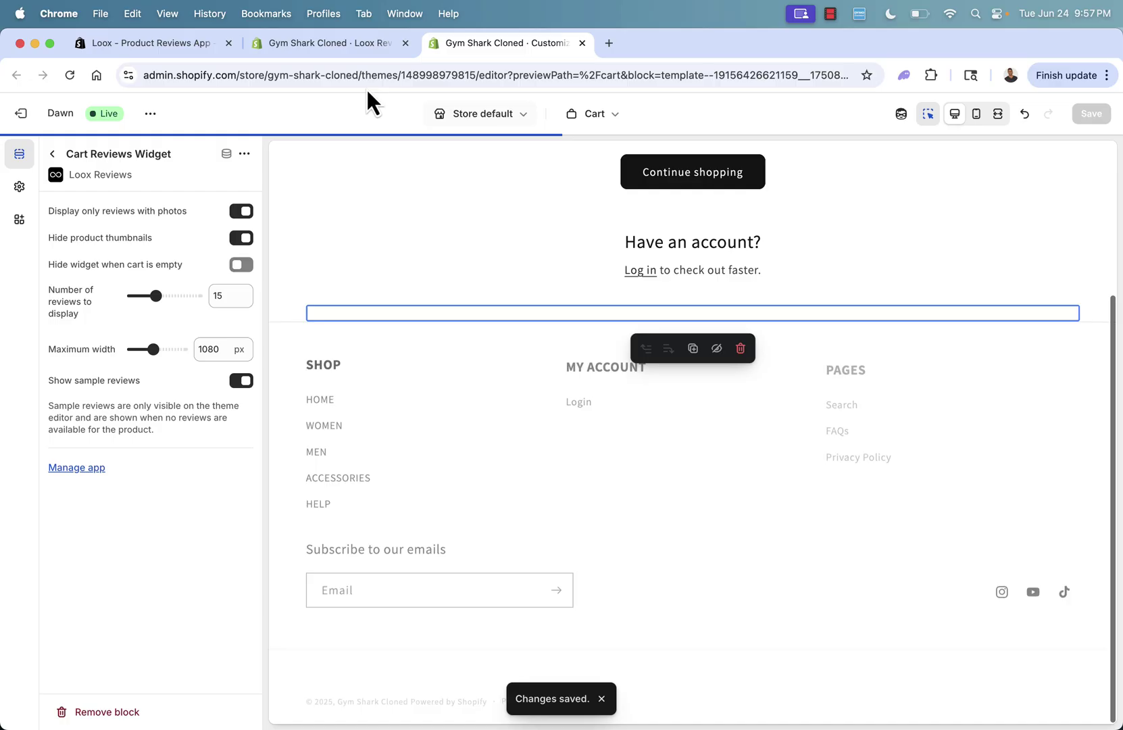
click(292, 51)
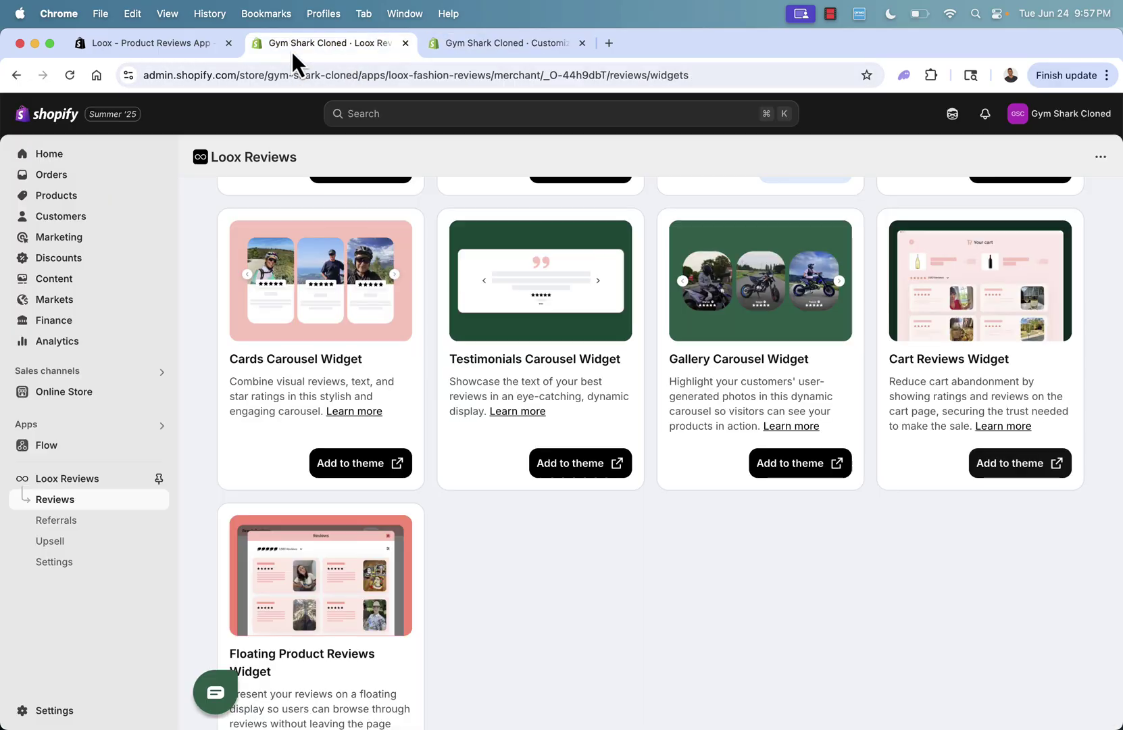
scroll(544, 439, up, 3)
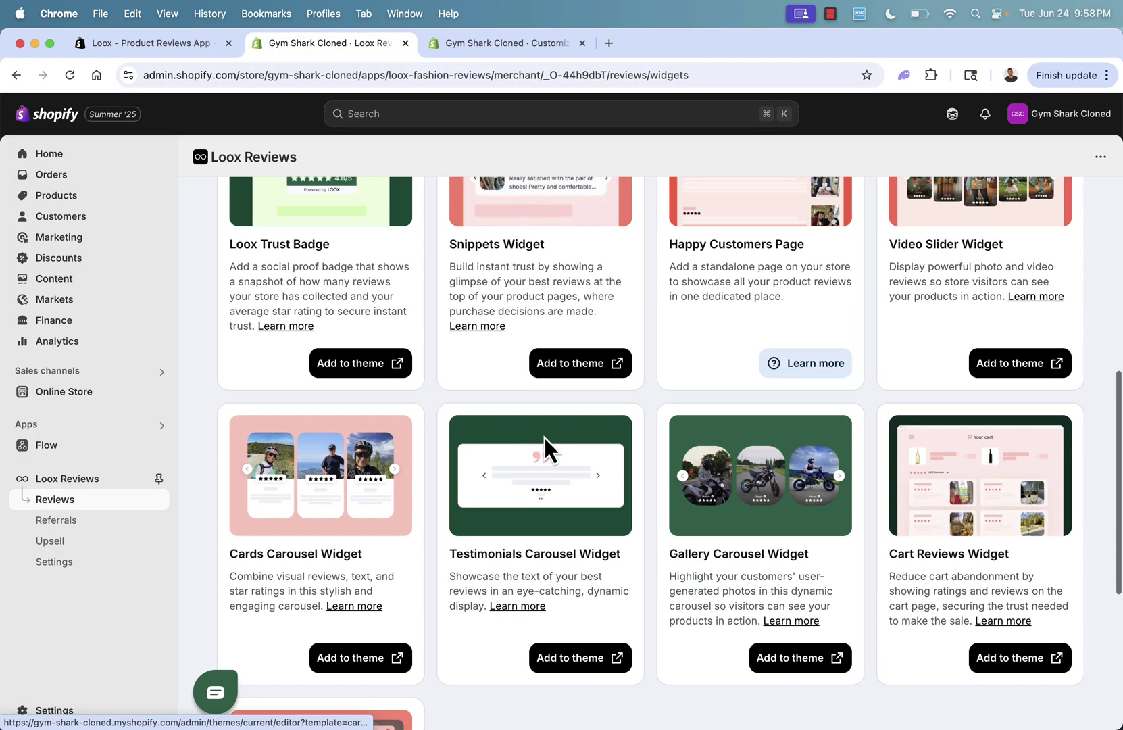
Step: Return from the theme editor to Loox and open its Branding settings
click(499, 44)
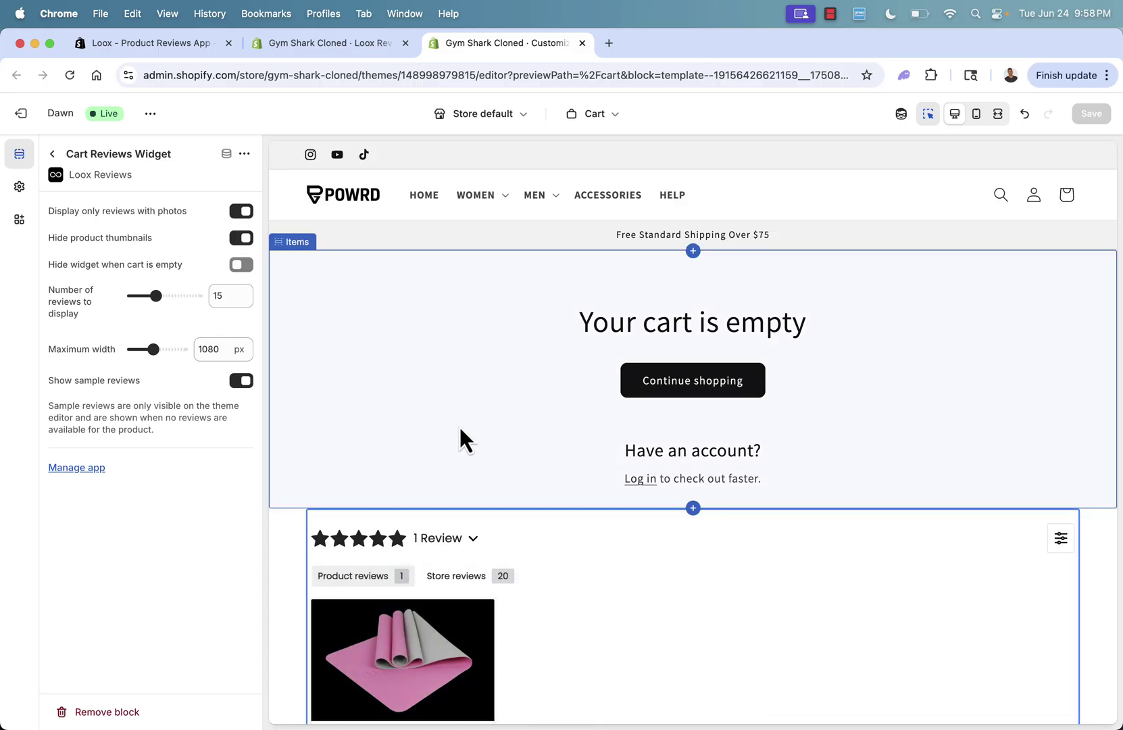
click(278, 43)
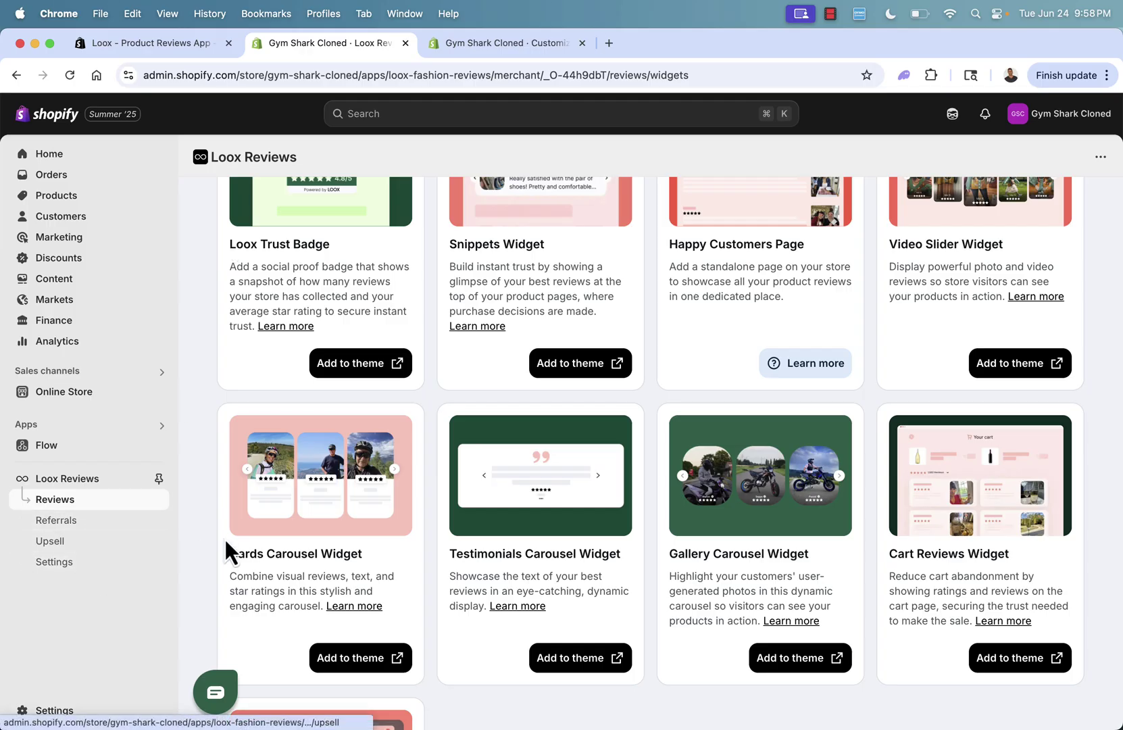
click(54, 563)
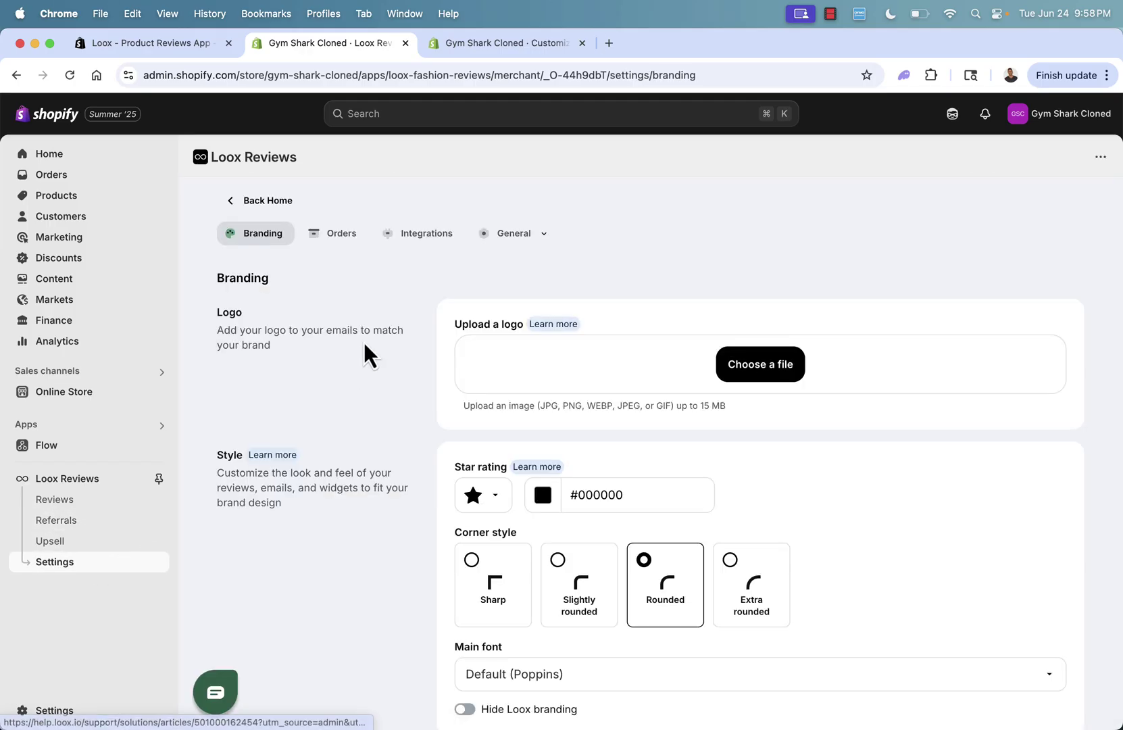
Step: View the Loox Integrations tab, then the Referrals and Upsell introduction pages
click(428, 234)
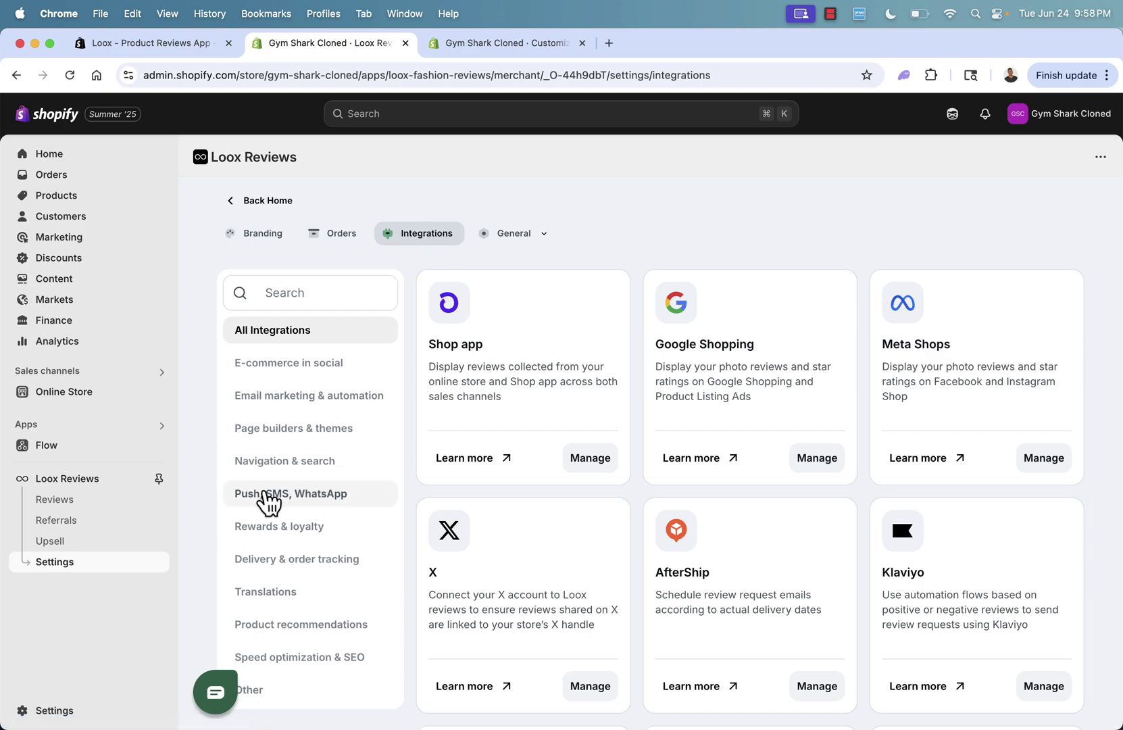
click(119, 527)
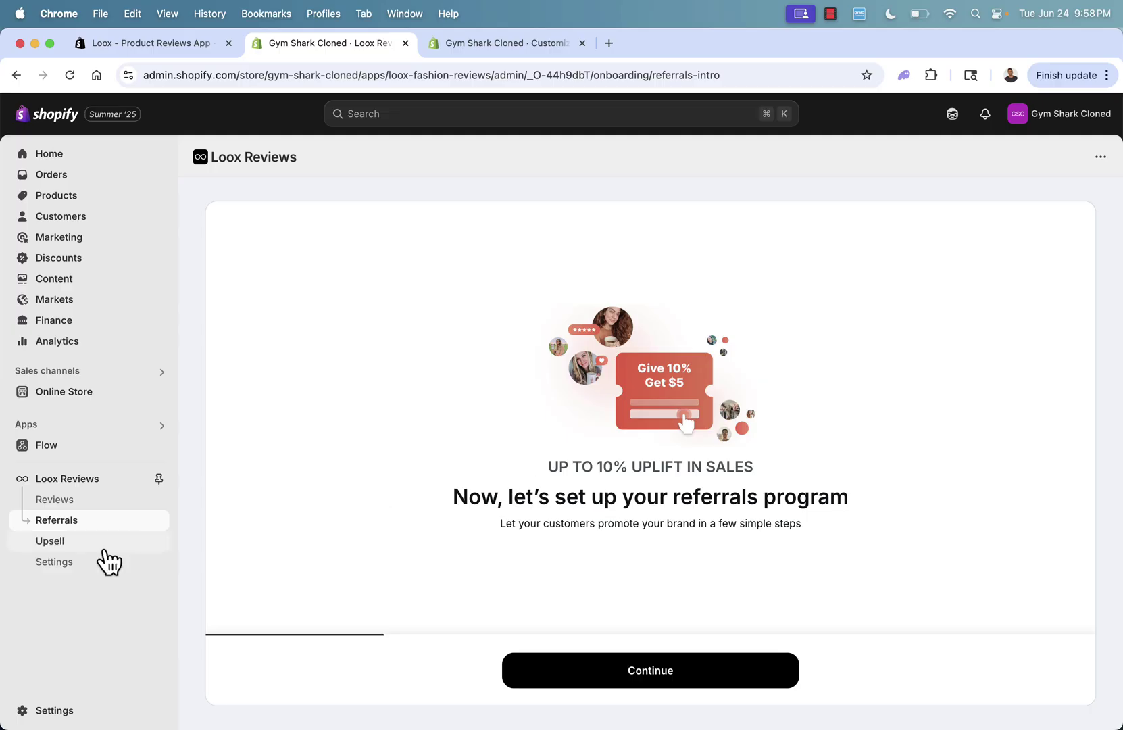
click(61, 546)
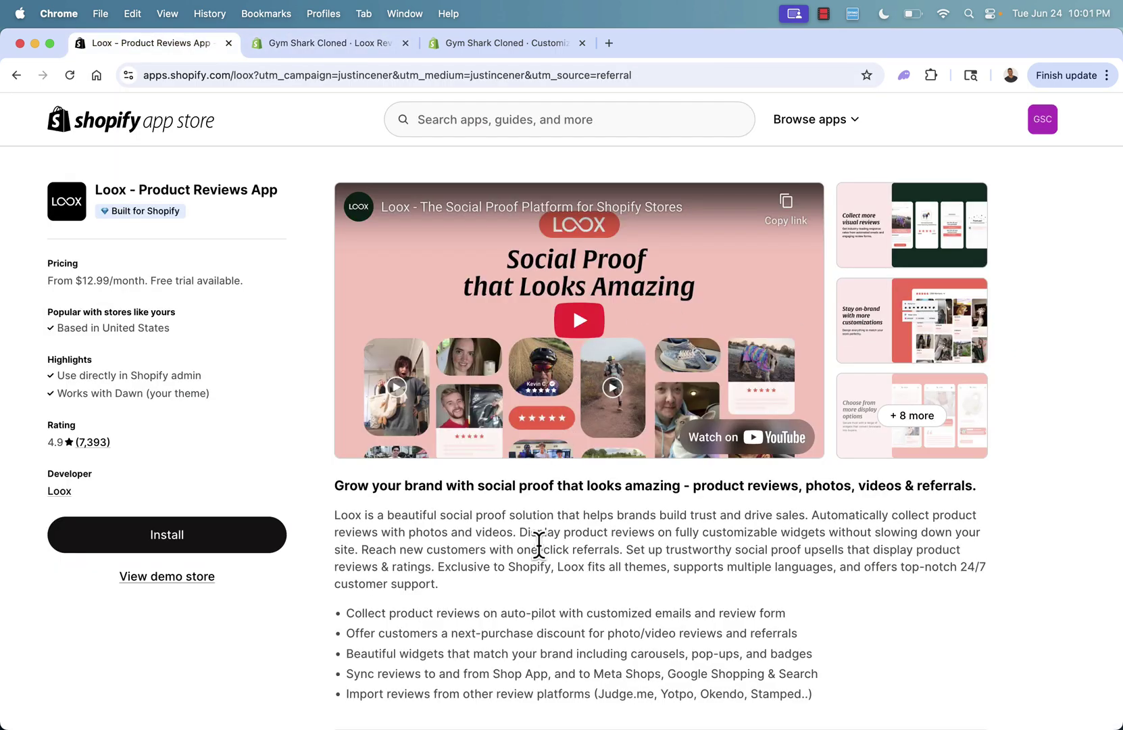
scroll(539, 543, down, 3)
scroll(539, 543, up, 3)
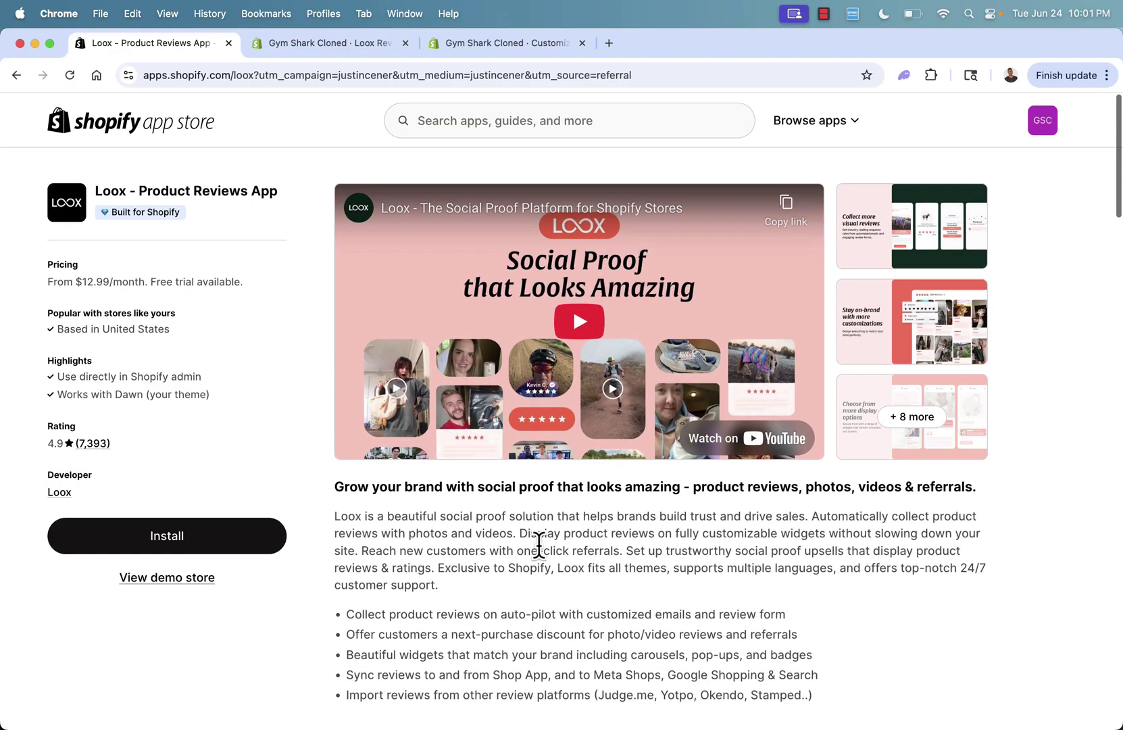